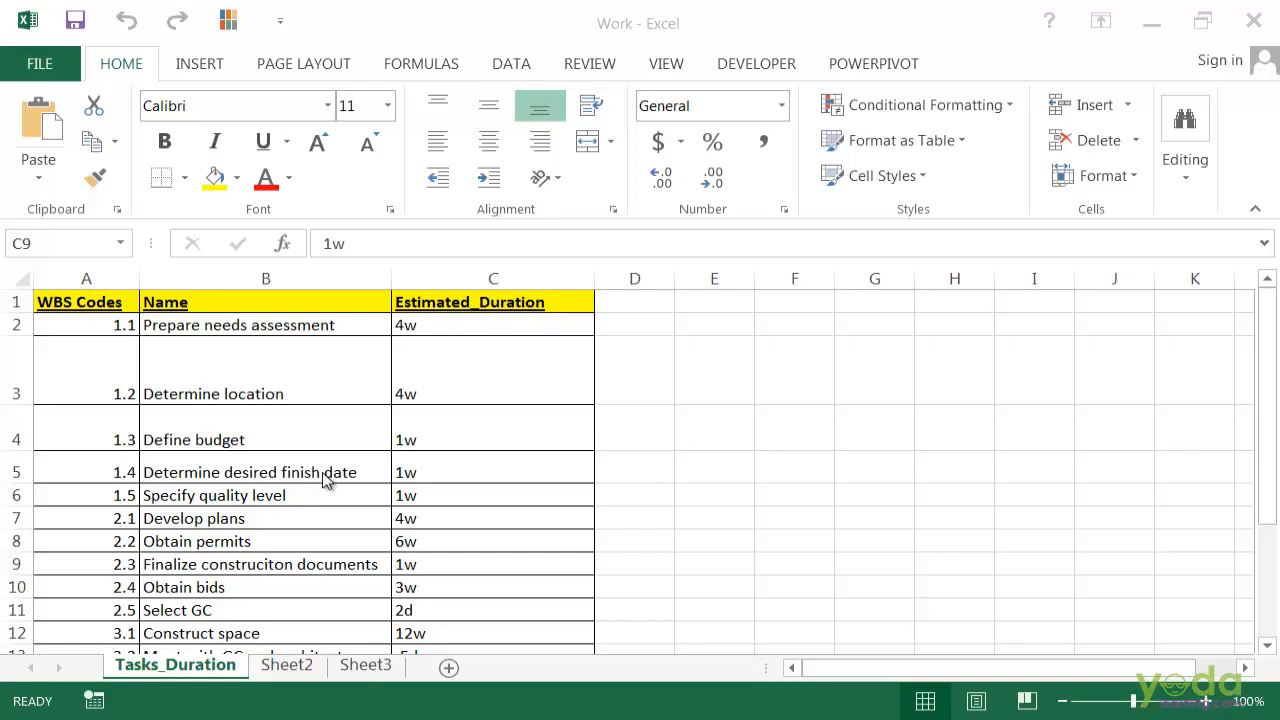
Step: Close the Excel workbook and launch Project 2013
left_click(1252, 26)
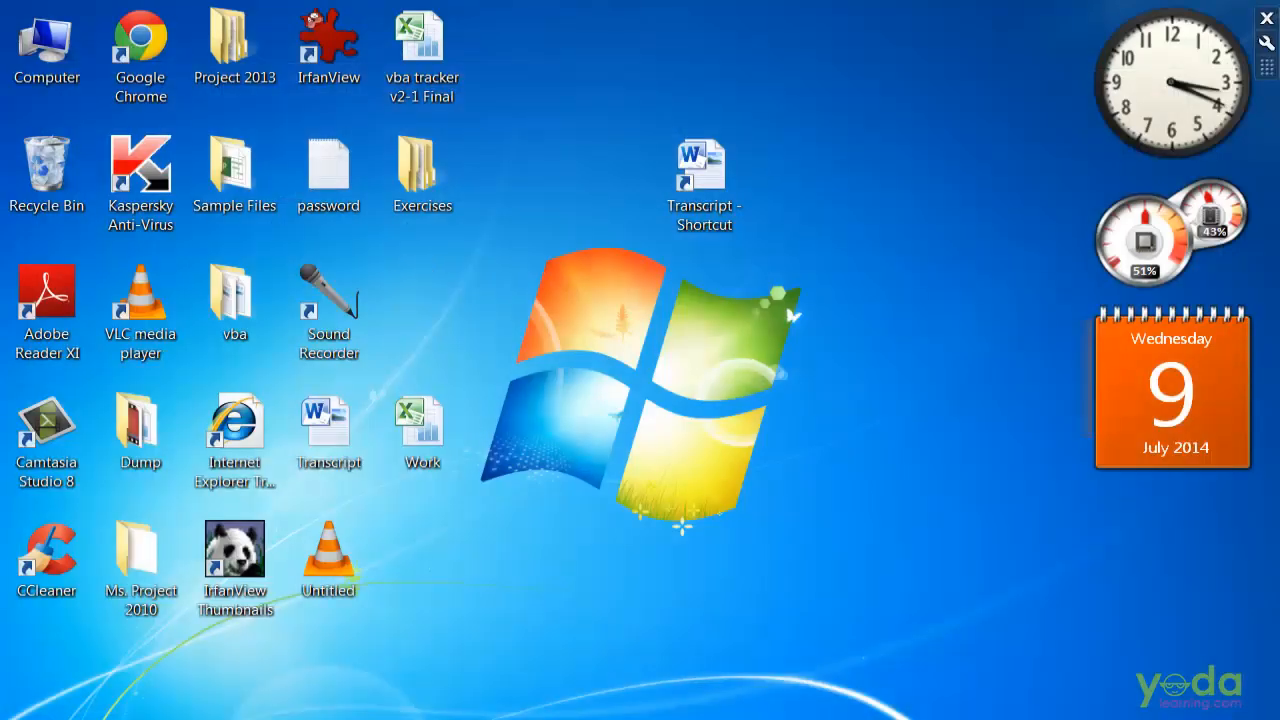
key("super")
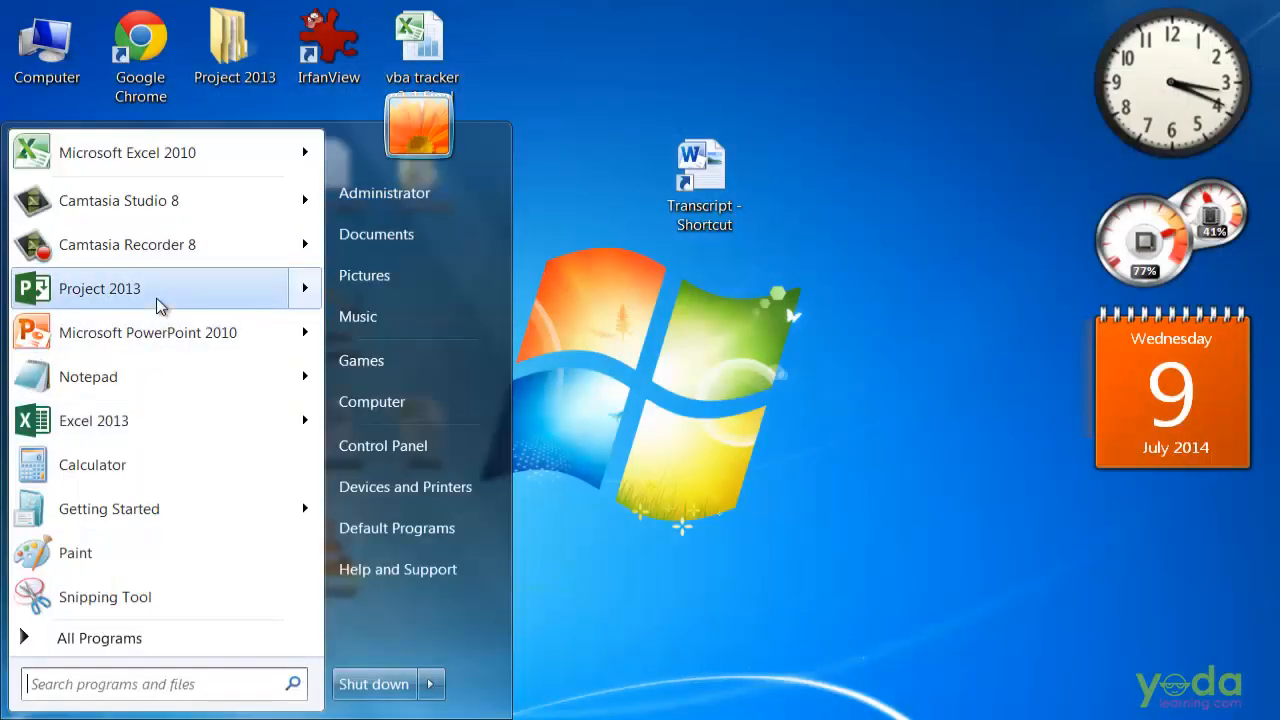
left_click(183, 300)
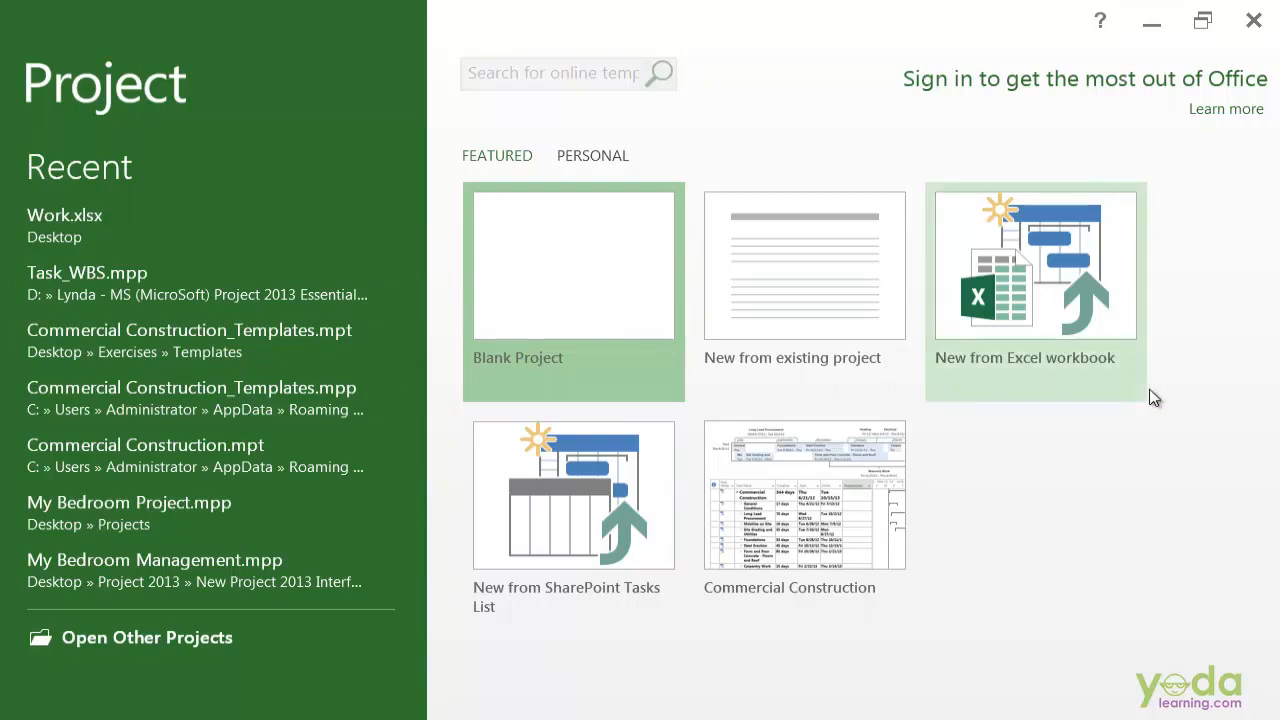
Step: Start a new project from an Excel workbook, opening the Work file on the Desktop with the Excel Workbook file type
left_click(1093, 377)
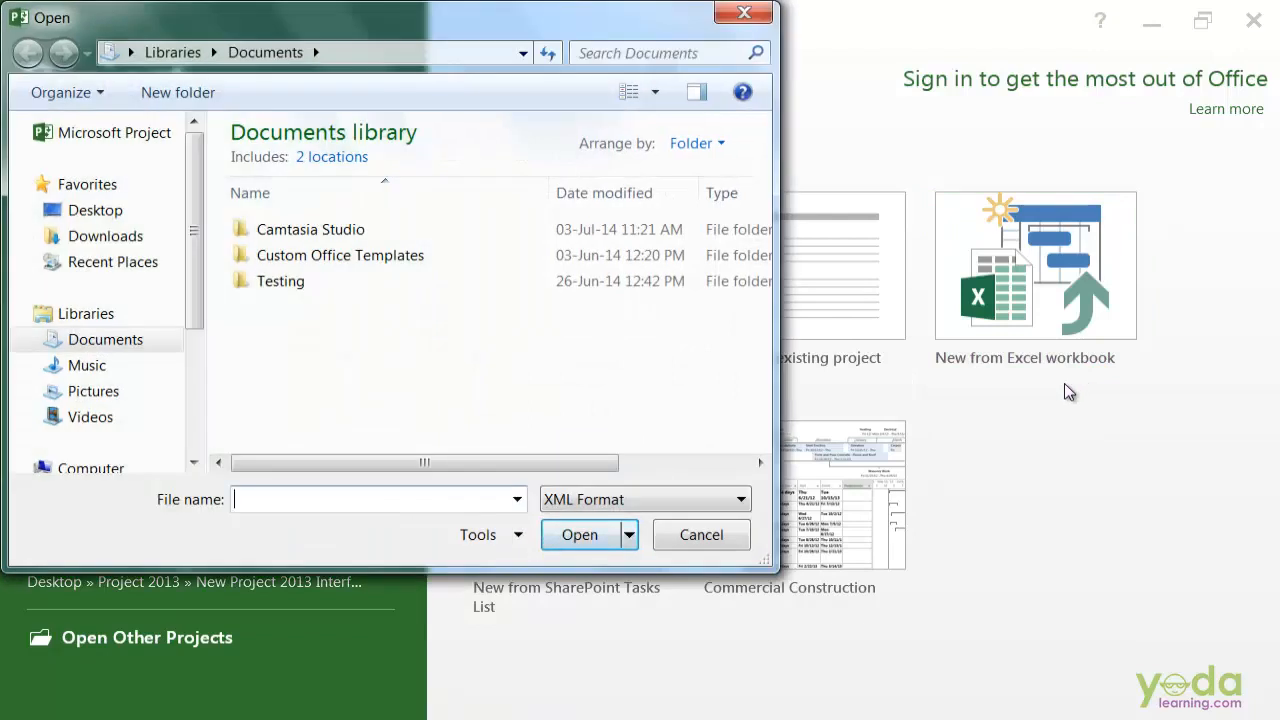
left_click(80, 212)
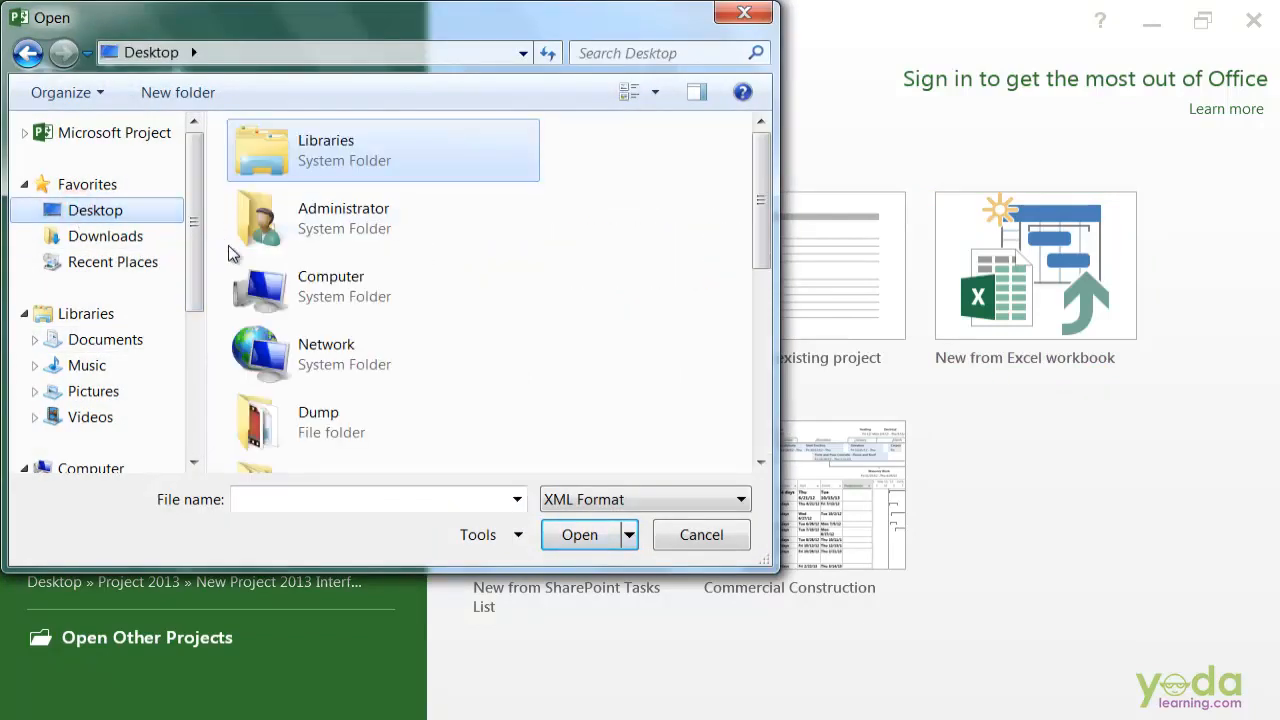
left_click_drag(766, 239, 740, 388)
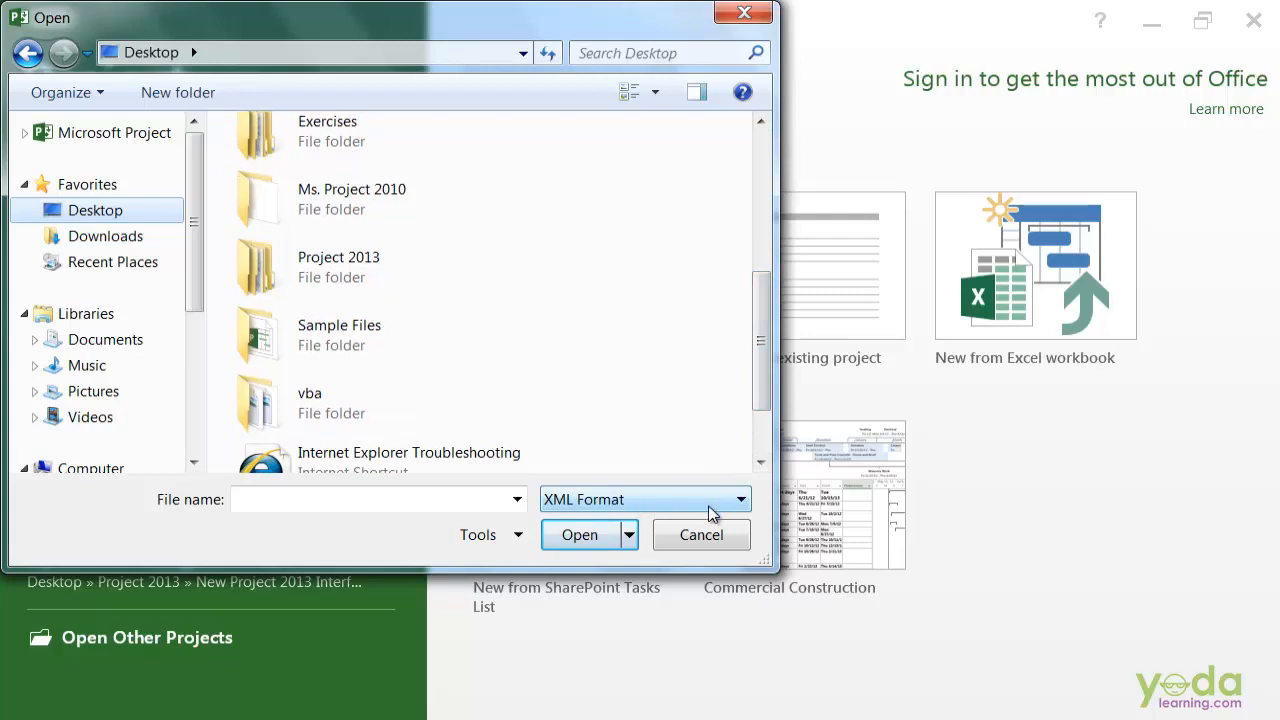
left_click(742, 502)
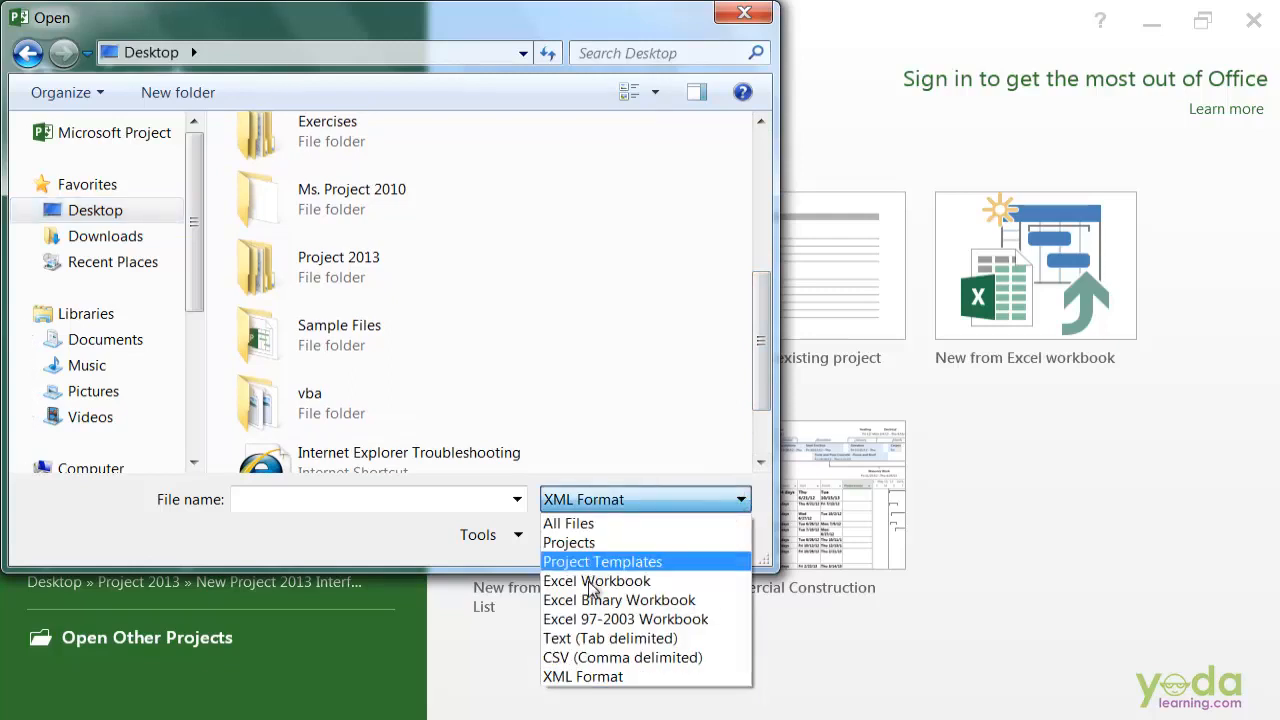
left_click(591, 581)
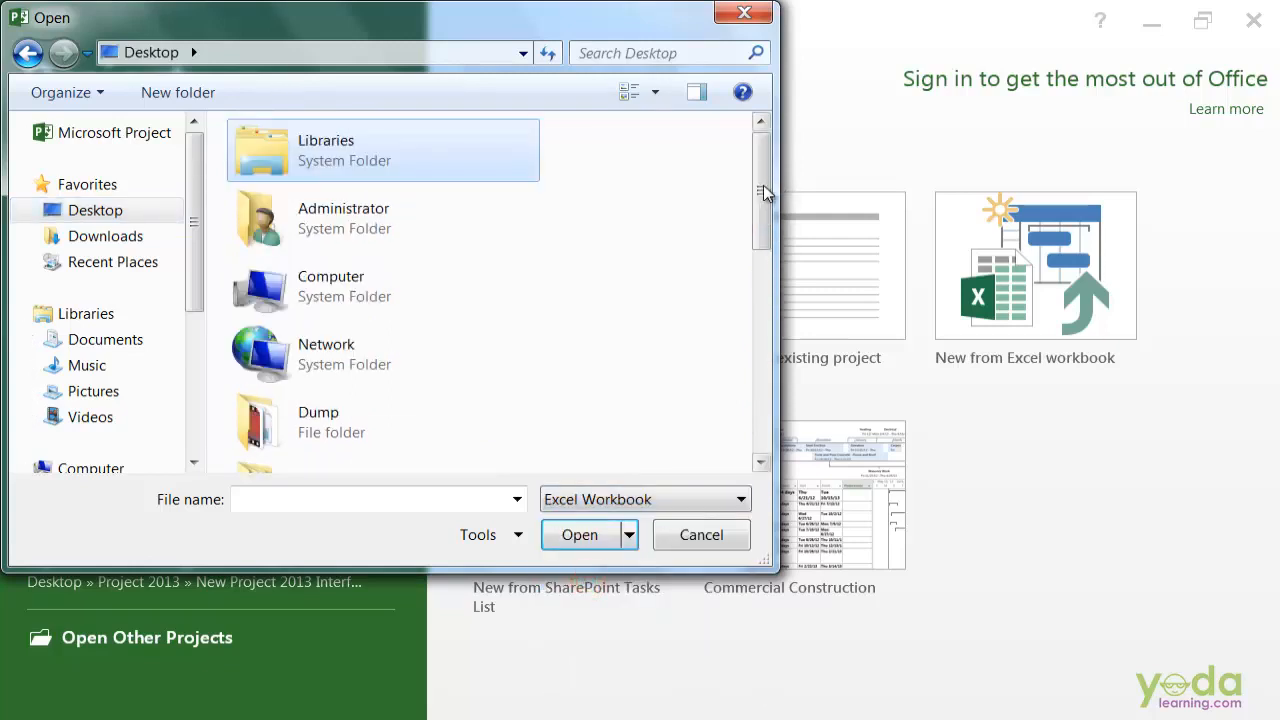
left_click_drag(763, 196, 756, 450)
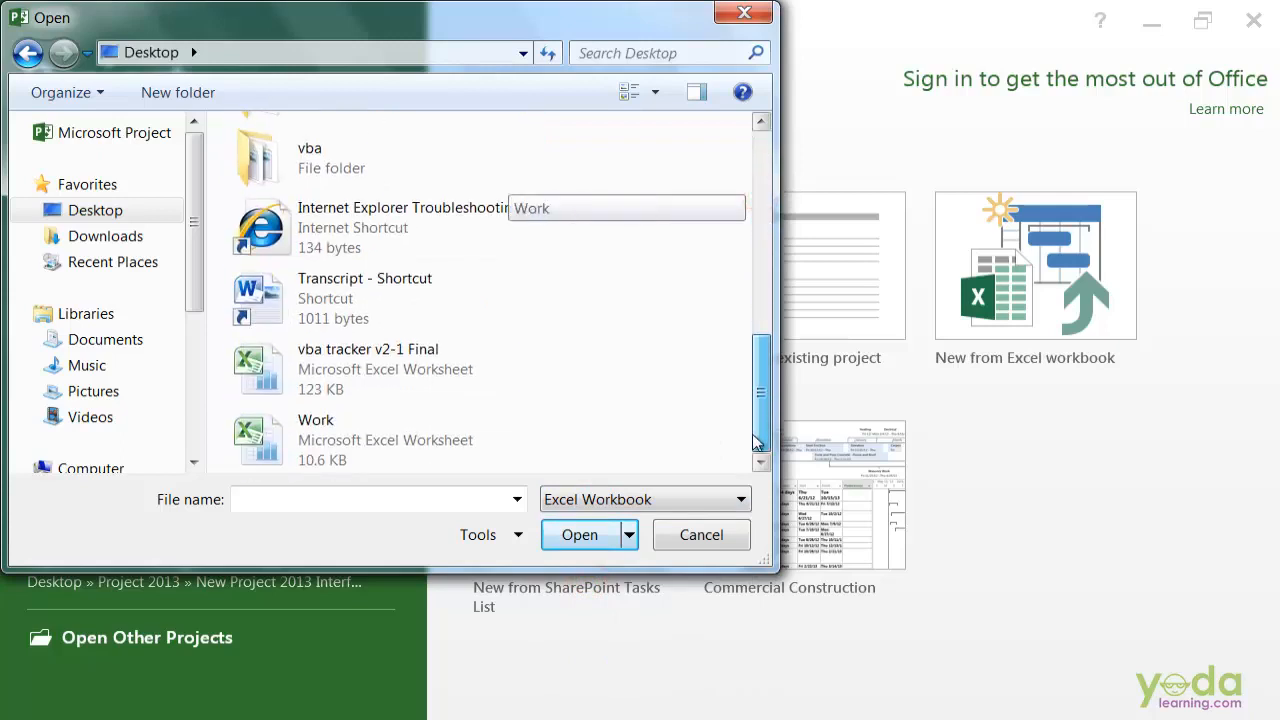
left_click(364, 436)
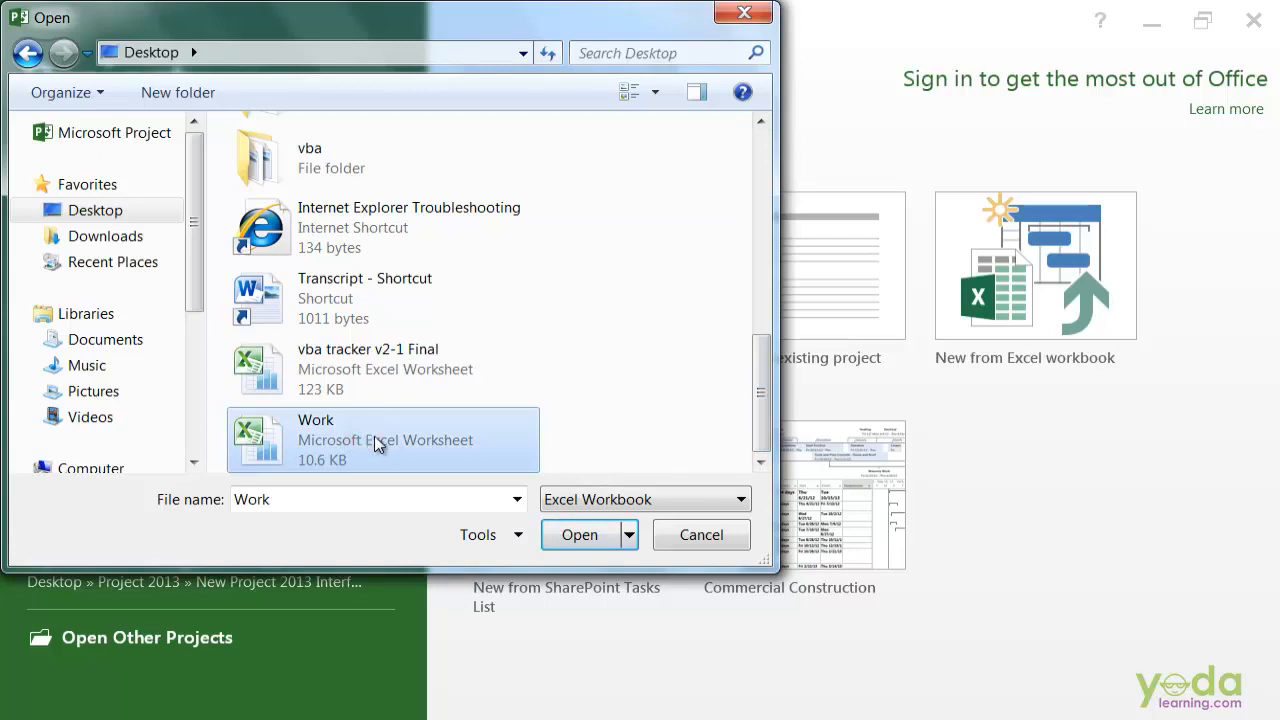
left_click(592, 547)
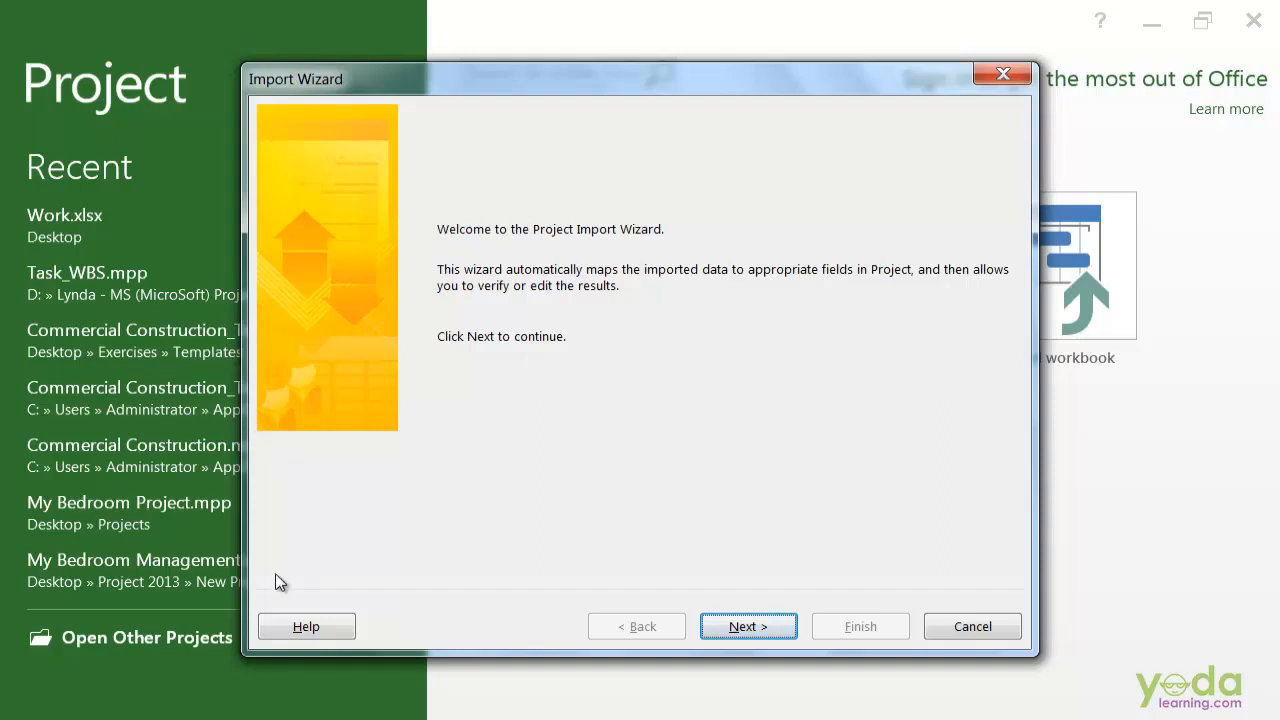
Step: Set up the import with a new map, as a new project, with Tasks as the data type and headers included
left_click(724, 628)
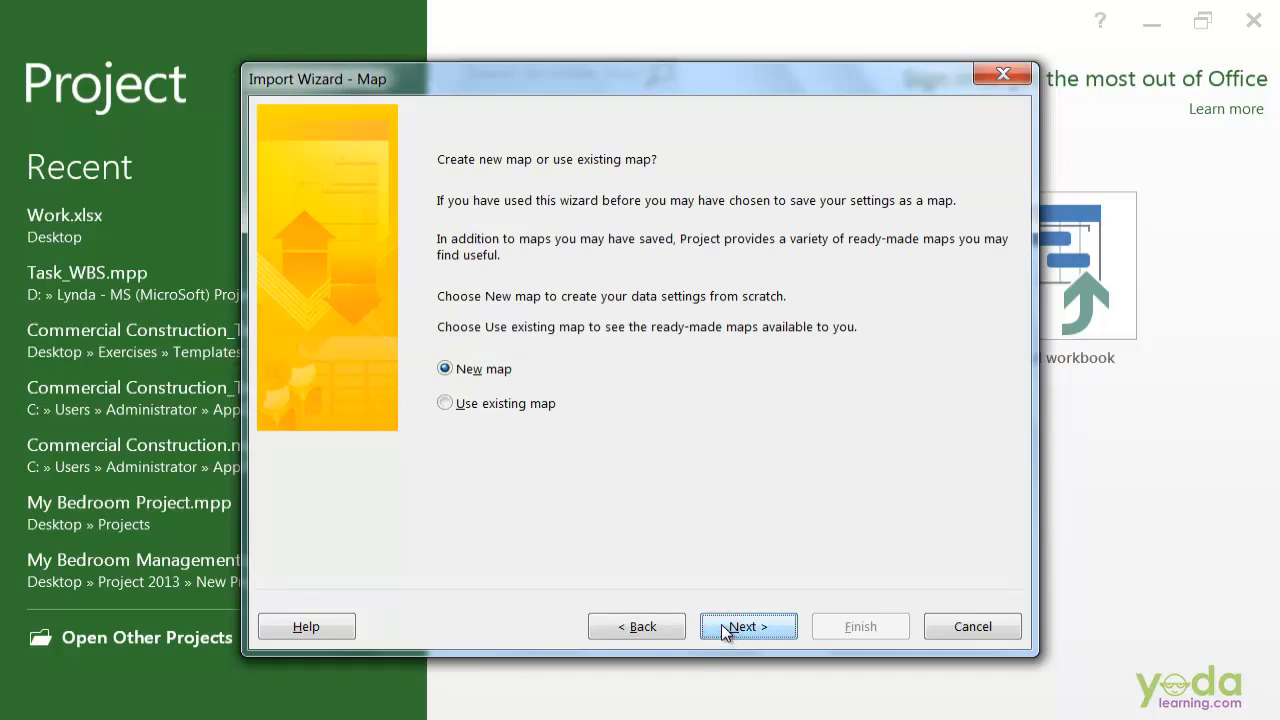
left_click(764, 630)
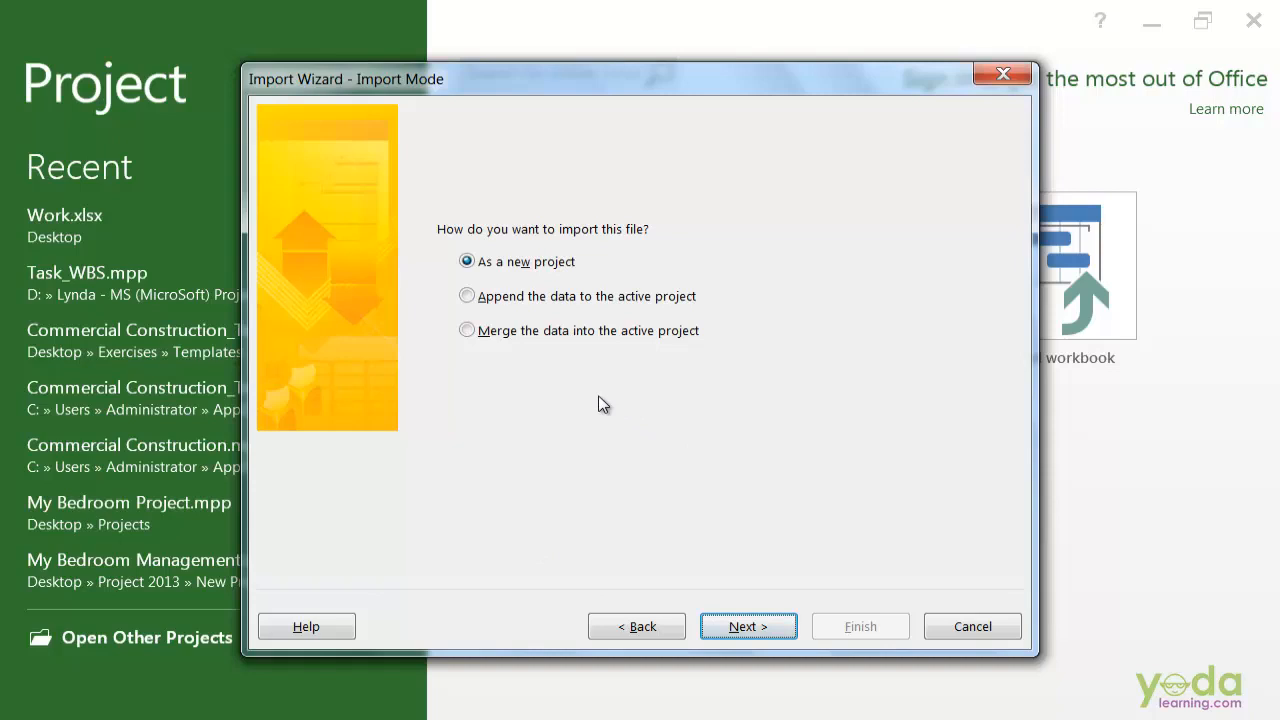
left_click(776, 628)
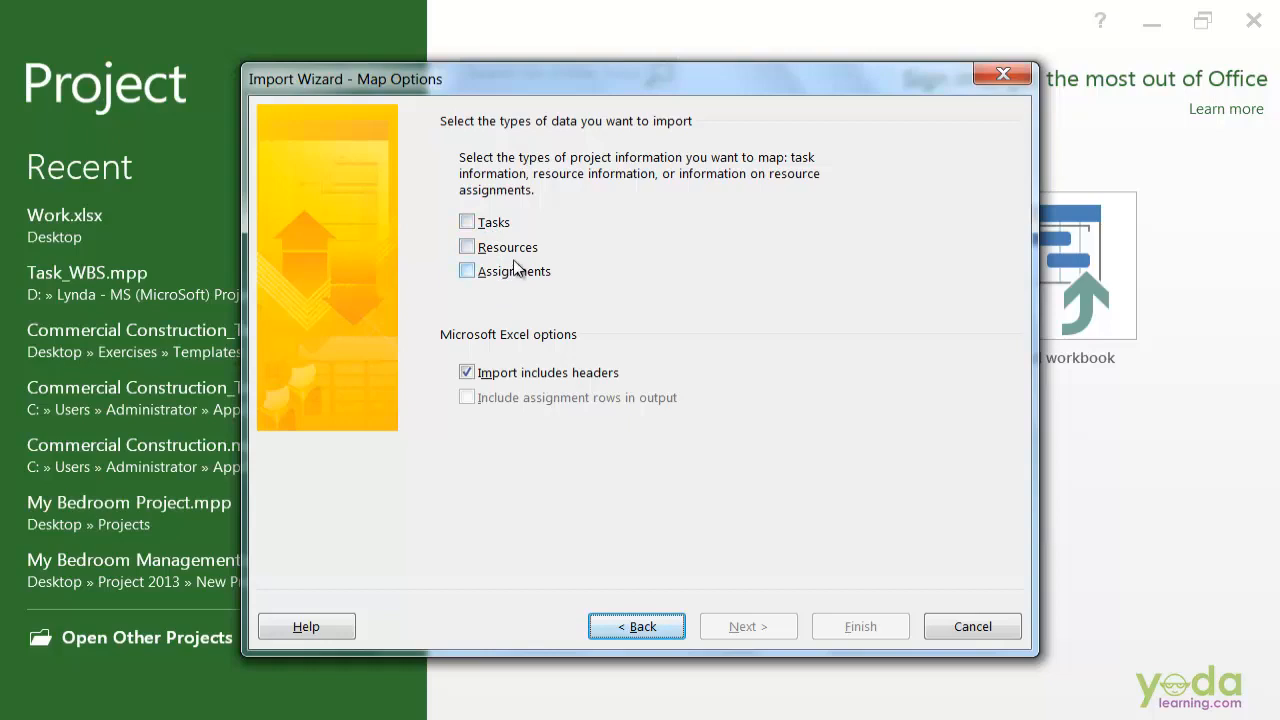
left_click(466, 221)
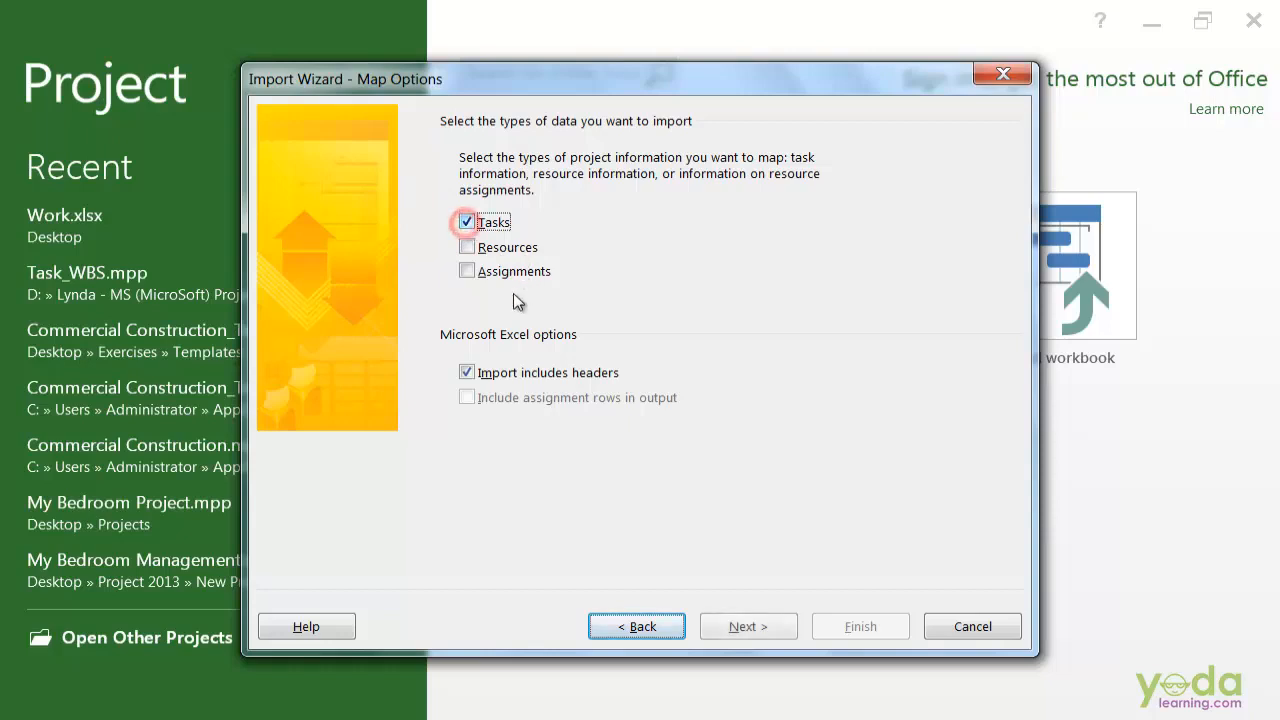
left_click(763, 617)
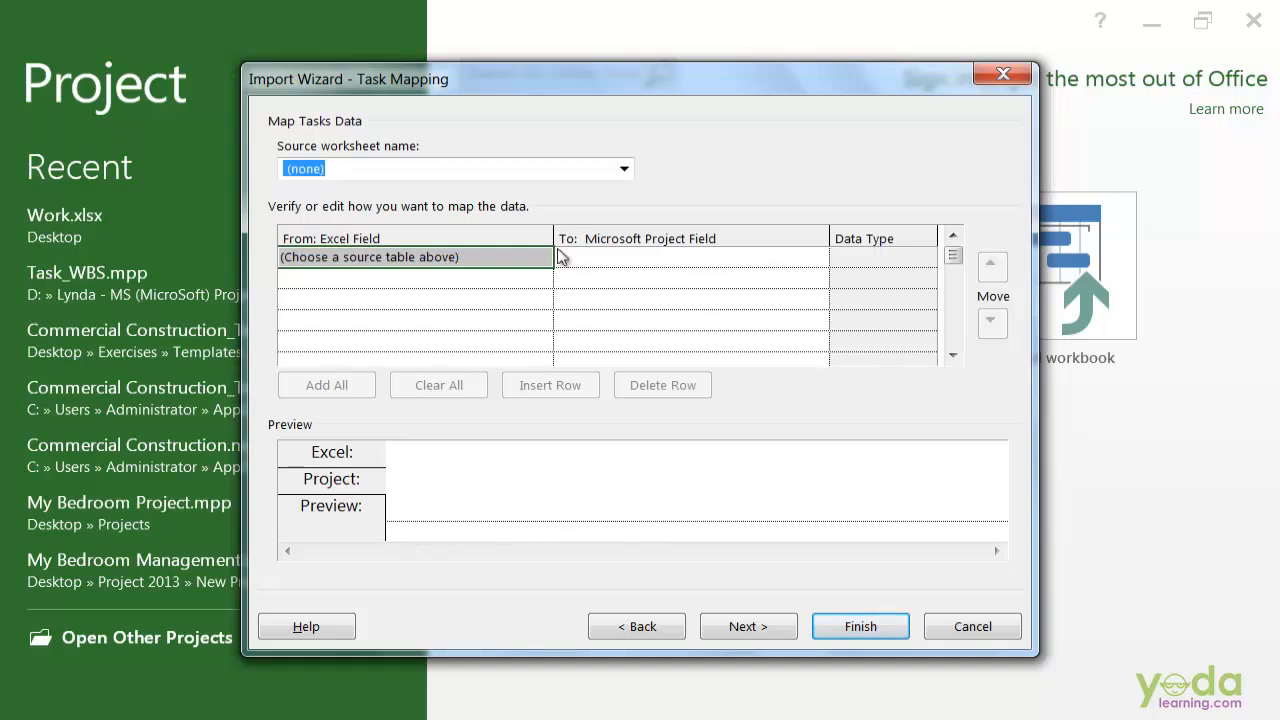
Step: Choose Tasks_Duration as the source worksheet for the task mapping
left_click(624, 169)
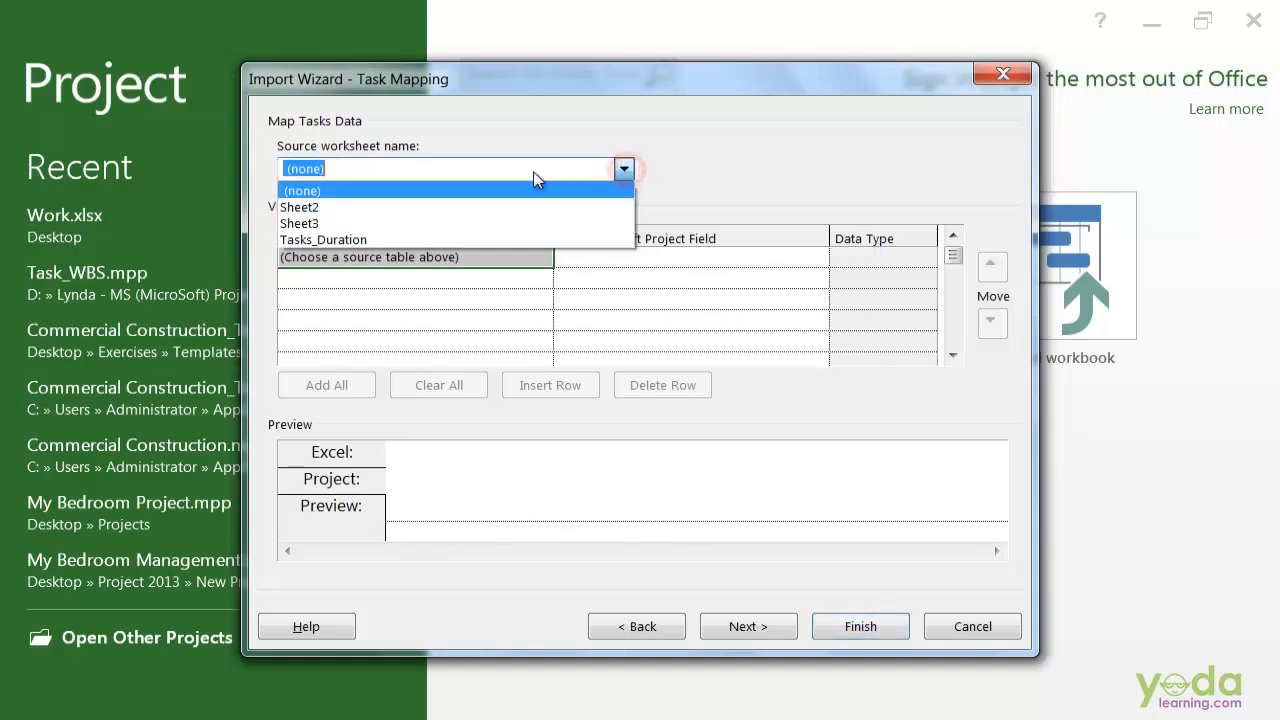
left_click(392, 241)
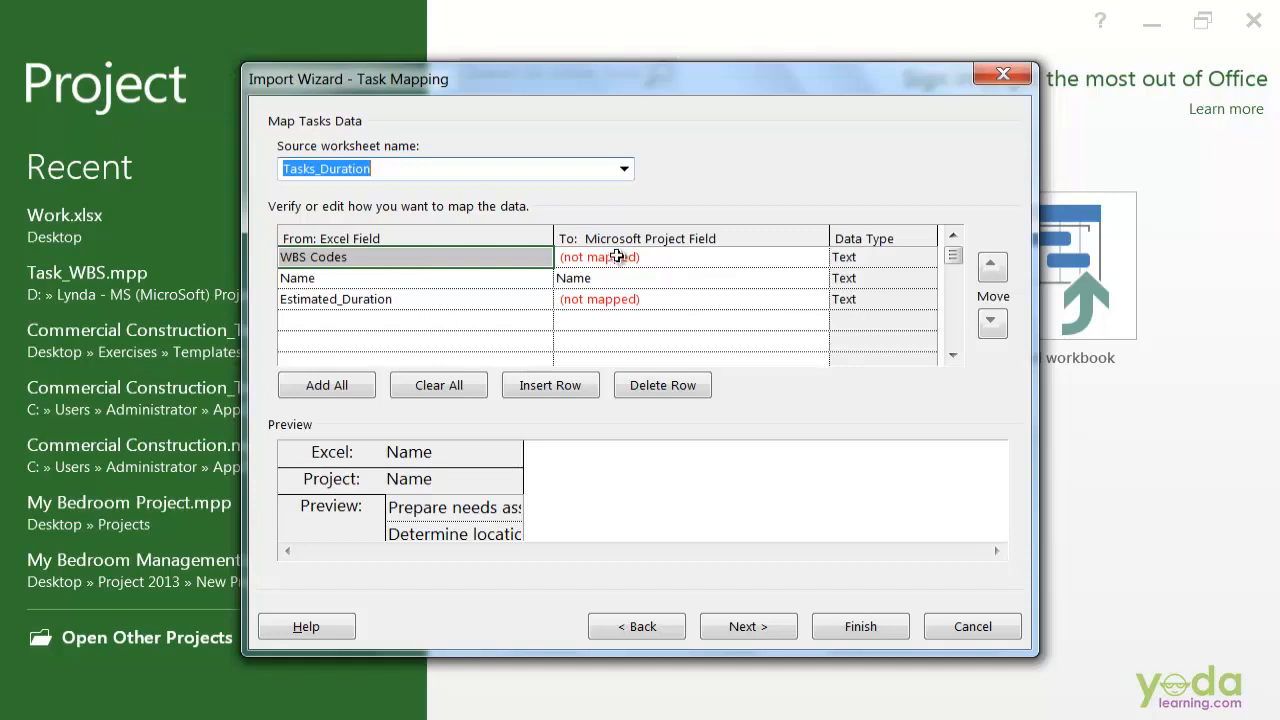
left_click(416, 276)
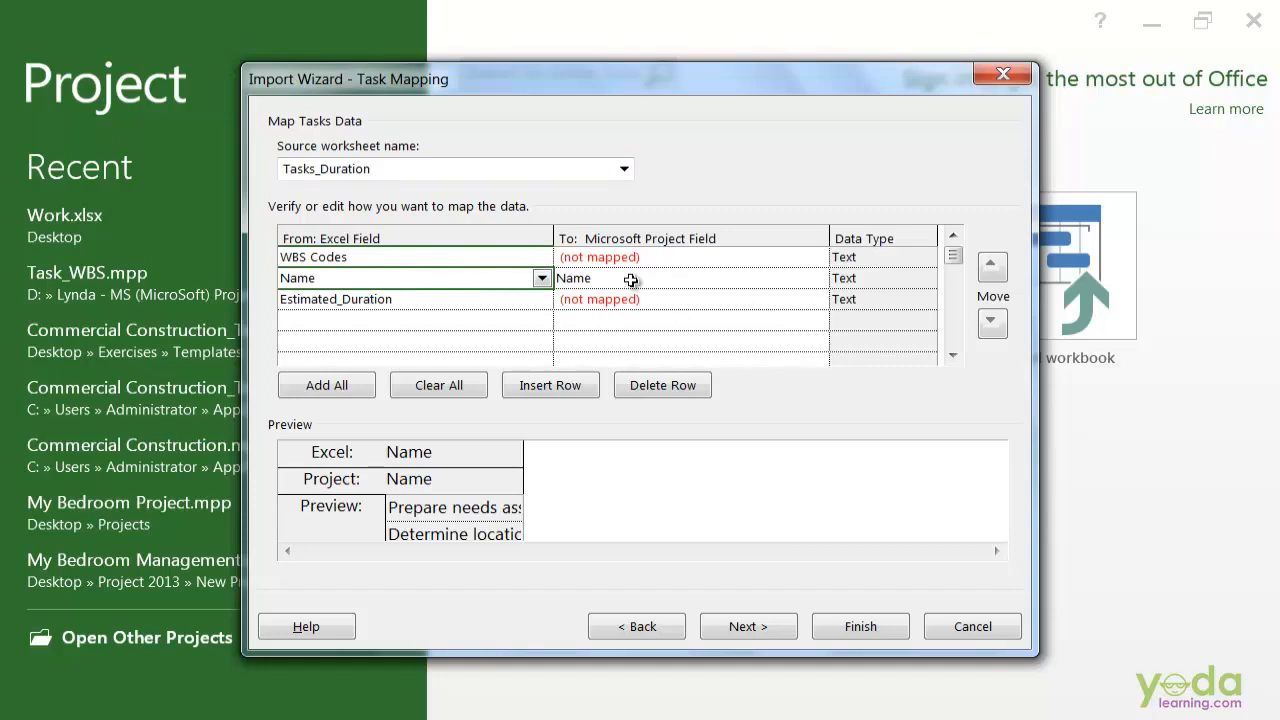
Step: Map the WBS Codes Excel field to the WBS project field
left_click(456, 257)
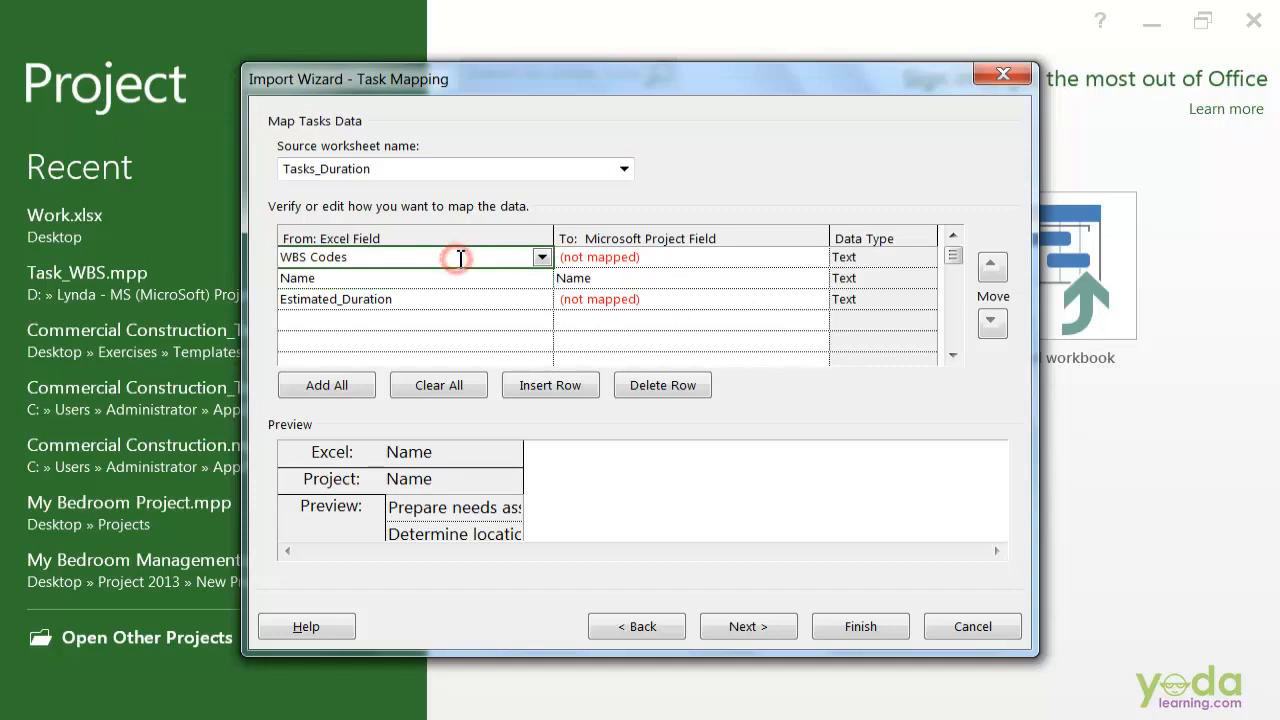
left_click(712, 257)
left_click(820, 257)
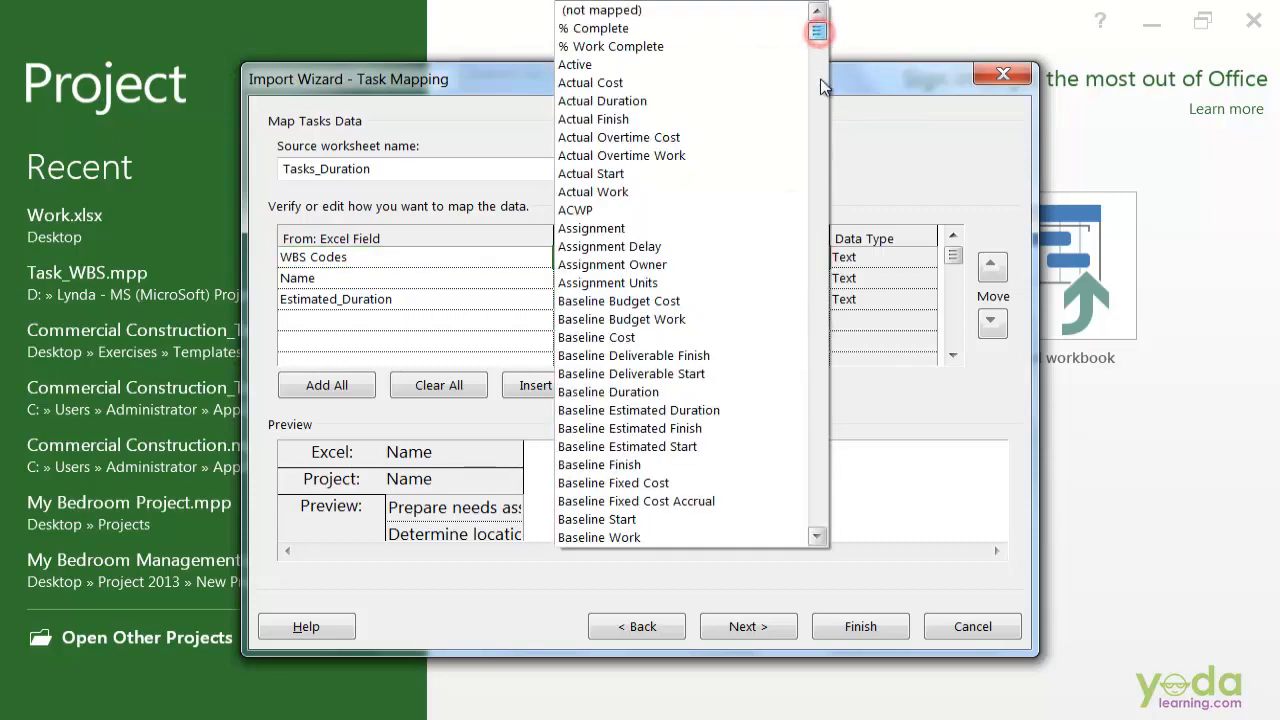
left_click_drag(817, 30, 817, 213)
scroll(737, 337, "down", 20)
left_click(737, 337)
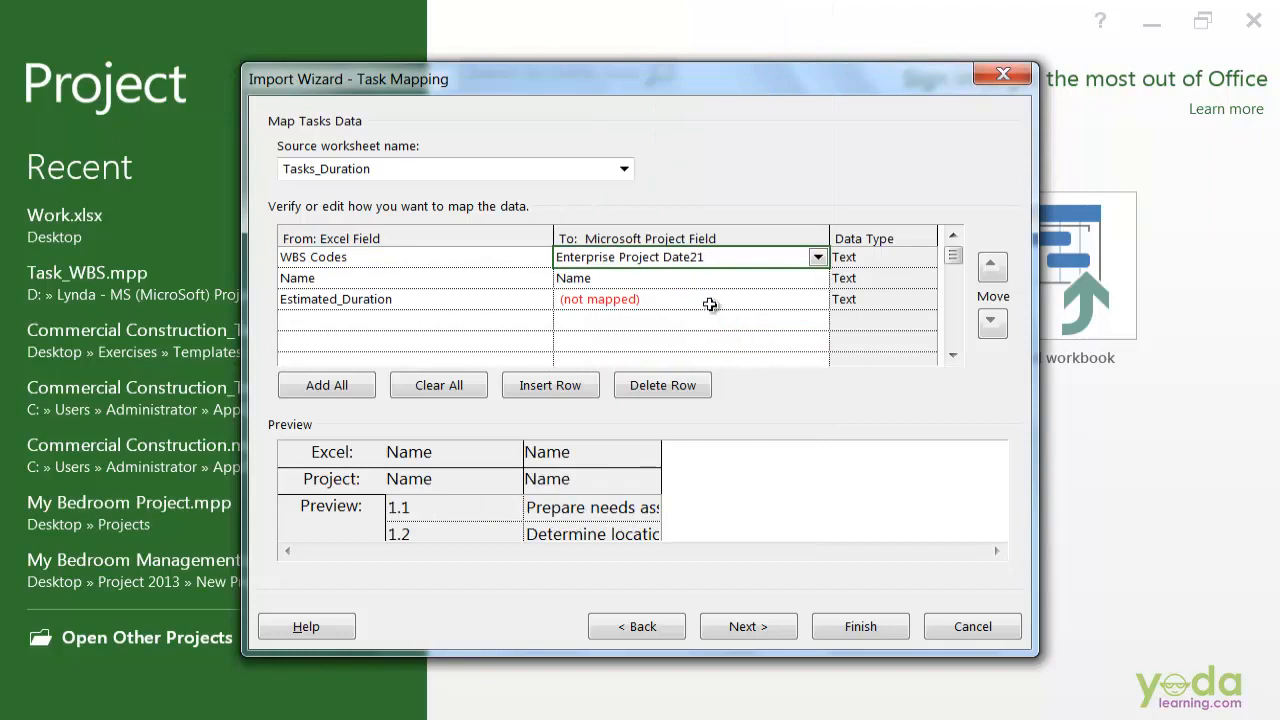
left_click(766, 257)
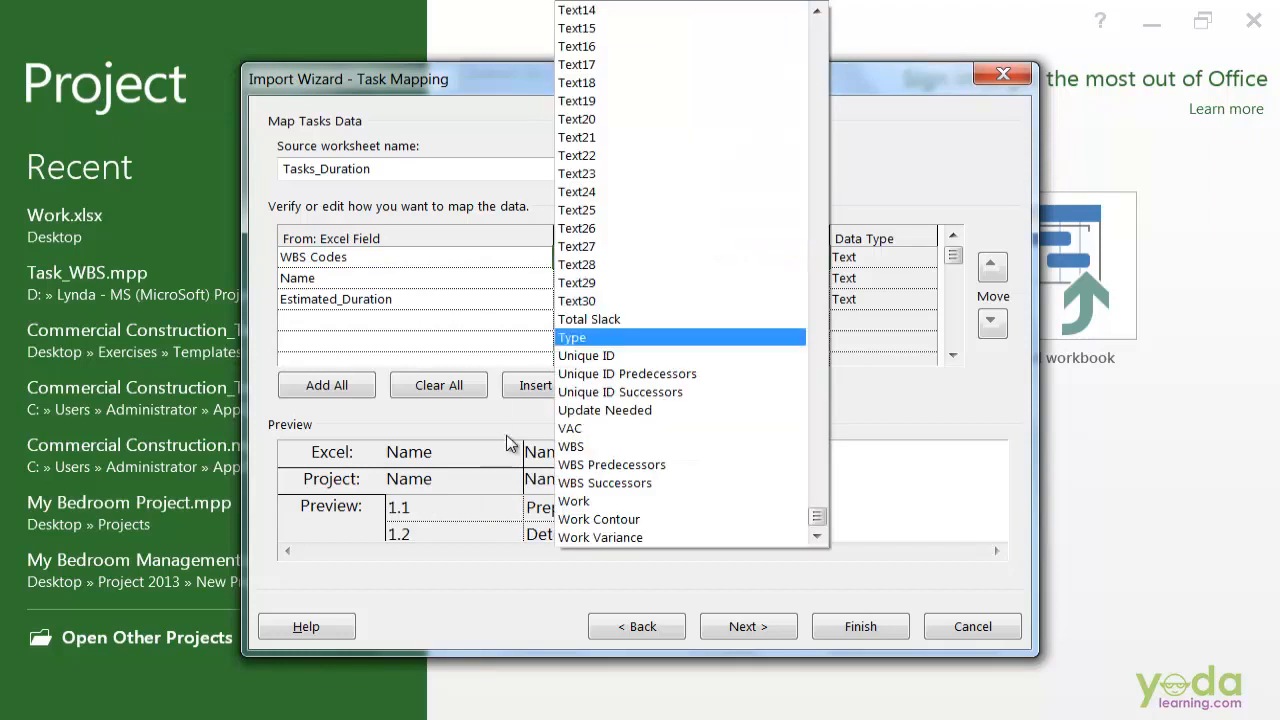
left_click(596, 446)
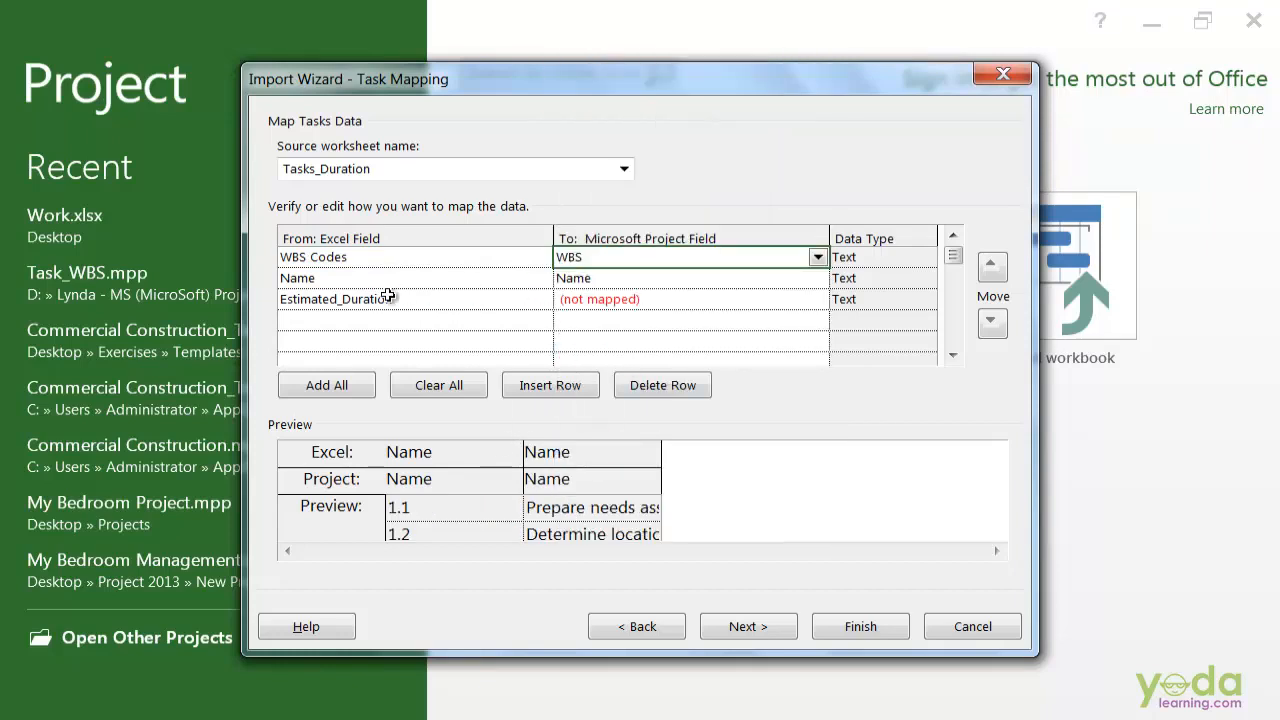
Step: Map the Estimated_Duration Excel field to the Duration project field and finish the import
left_click(679, 302)
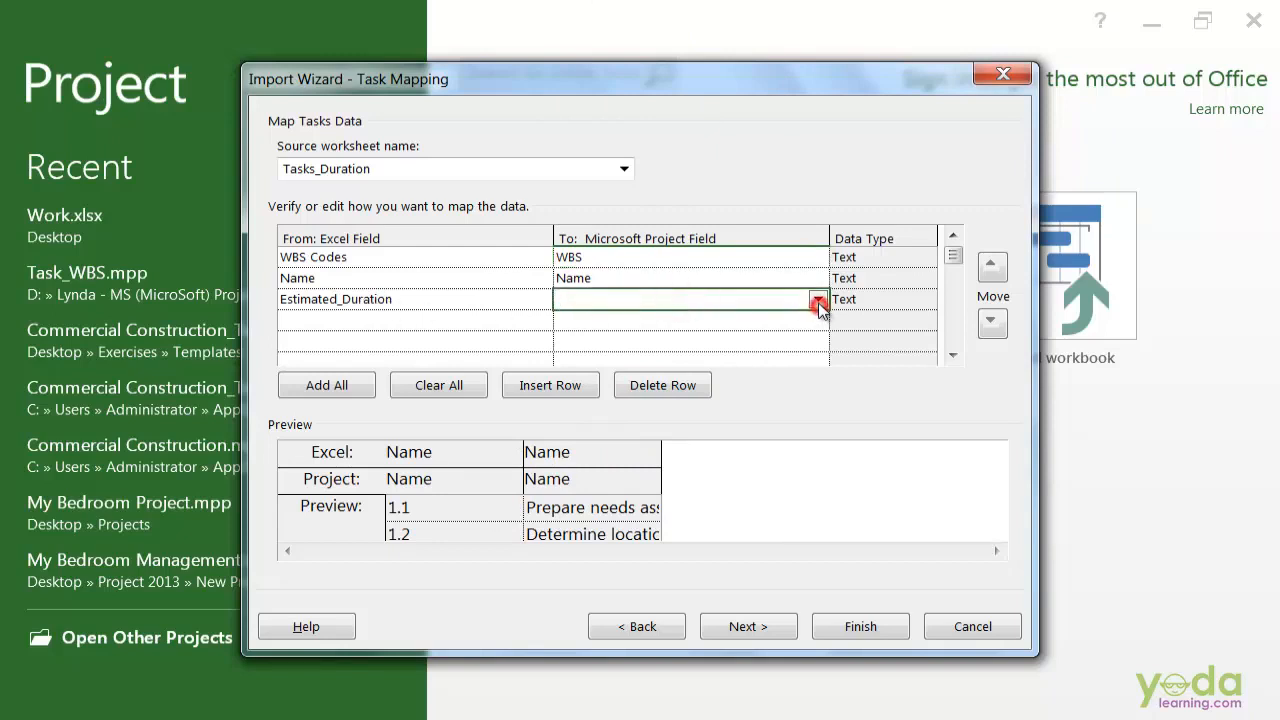
left_click(818, 299)
key("d")
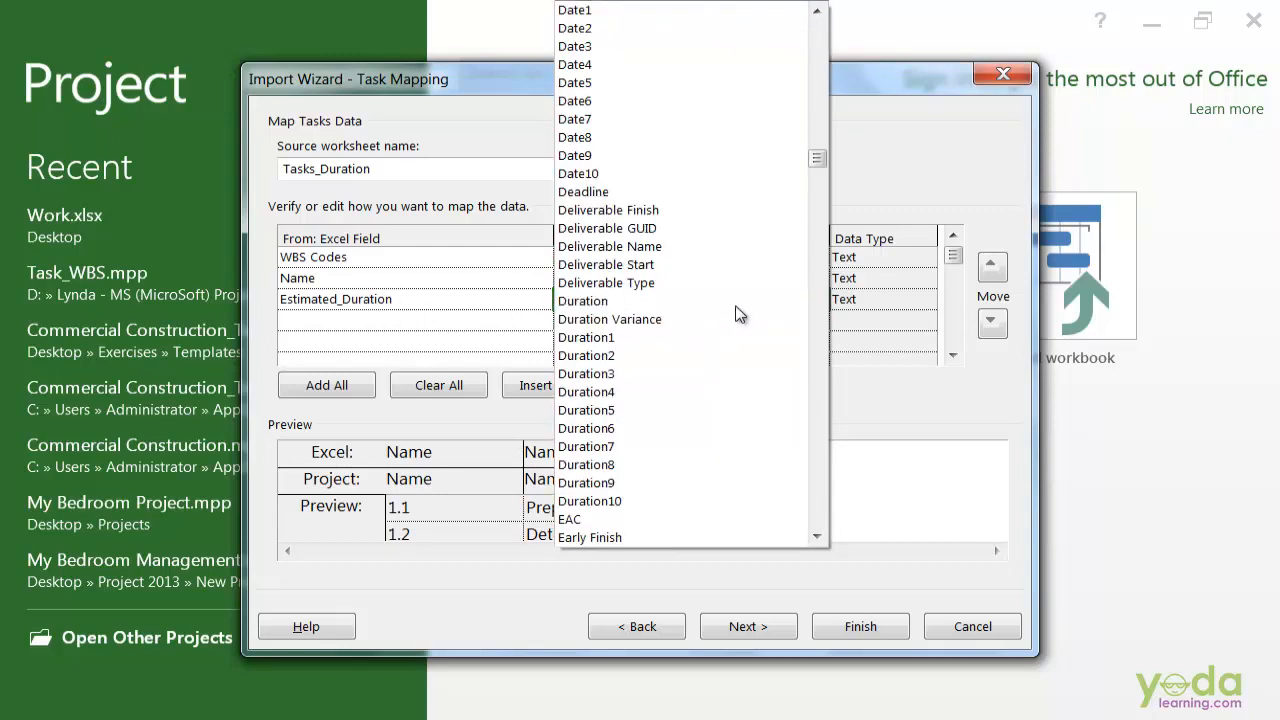
left_click(572, 301)
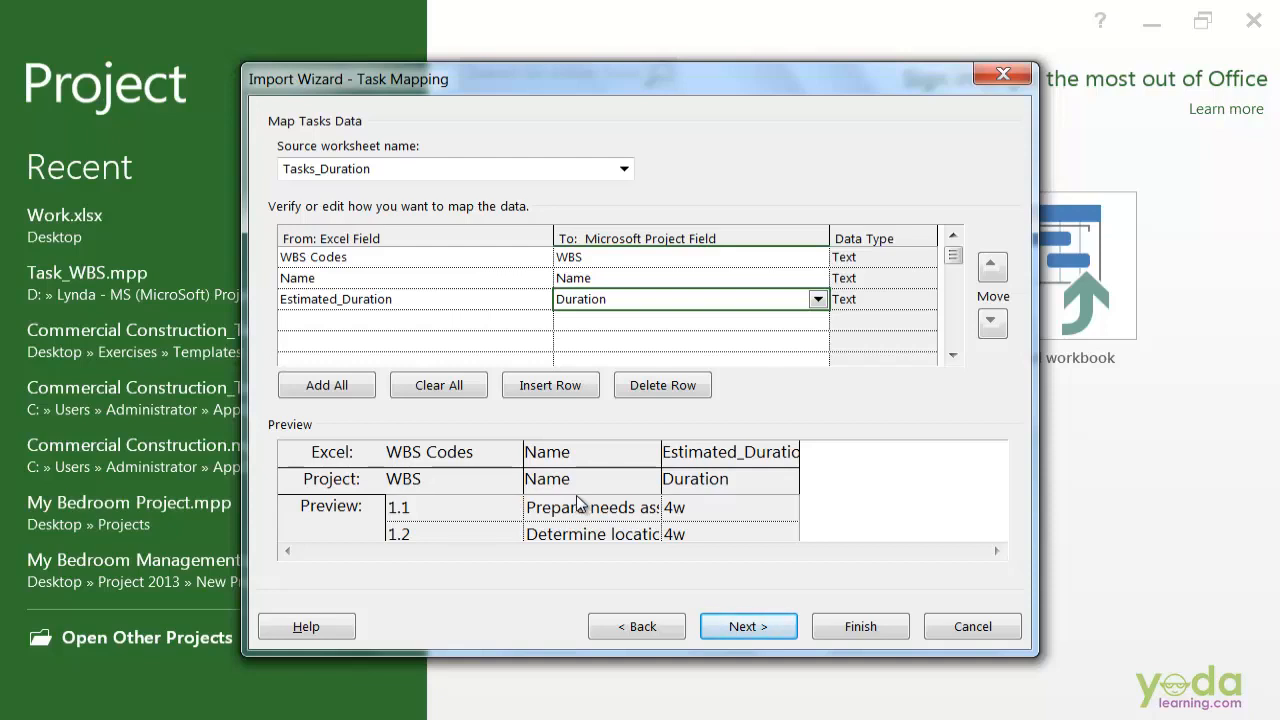
left_click(849, 627)
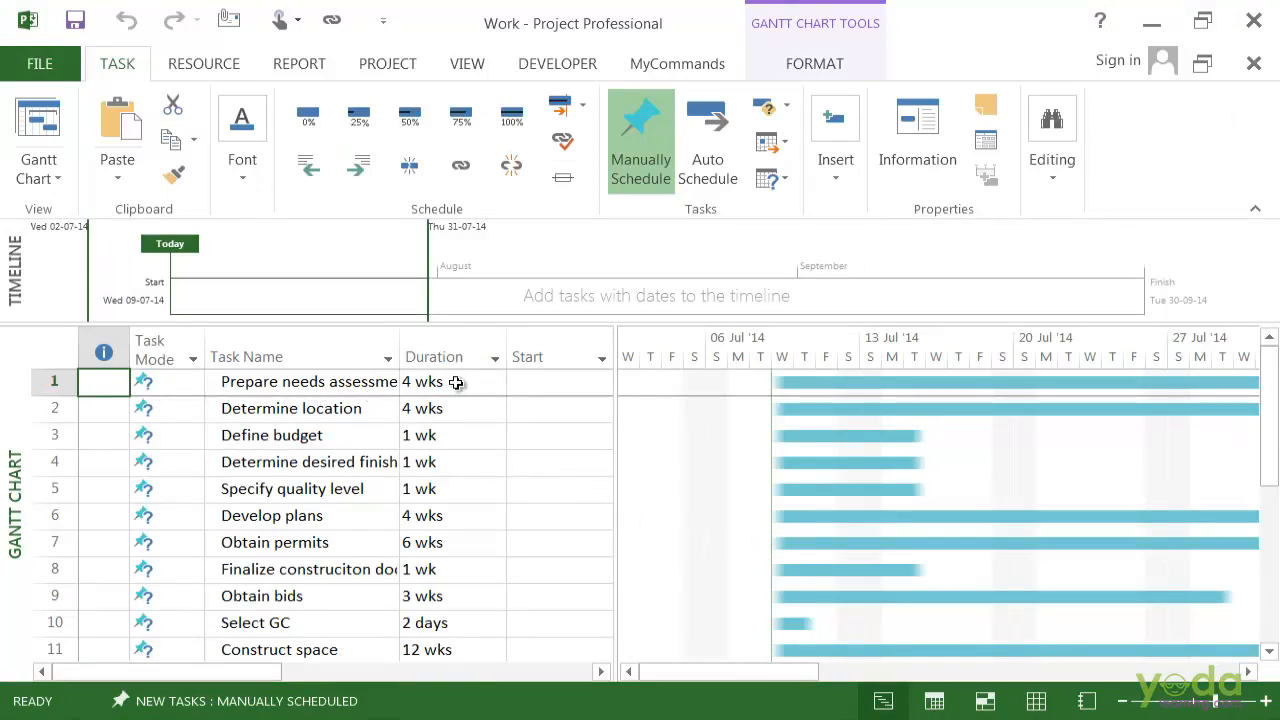
Step: Replace the Task Mode column in the Gantt Chart table with the WBS field
left_click(193, 357)
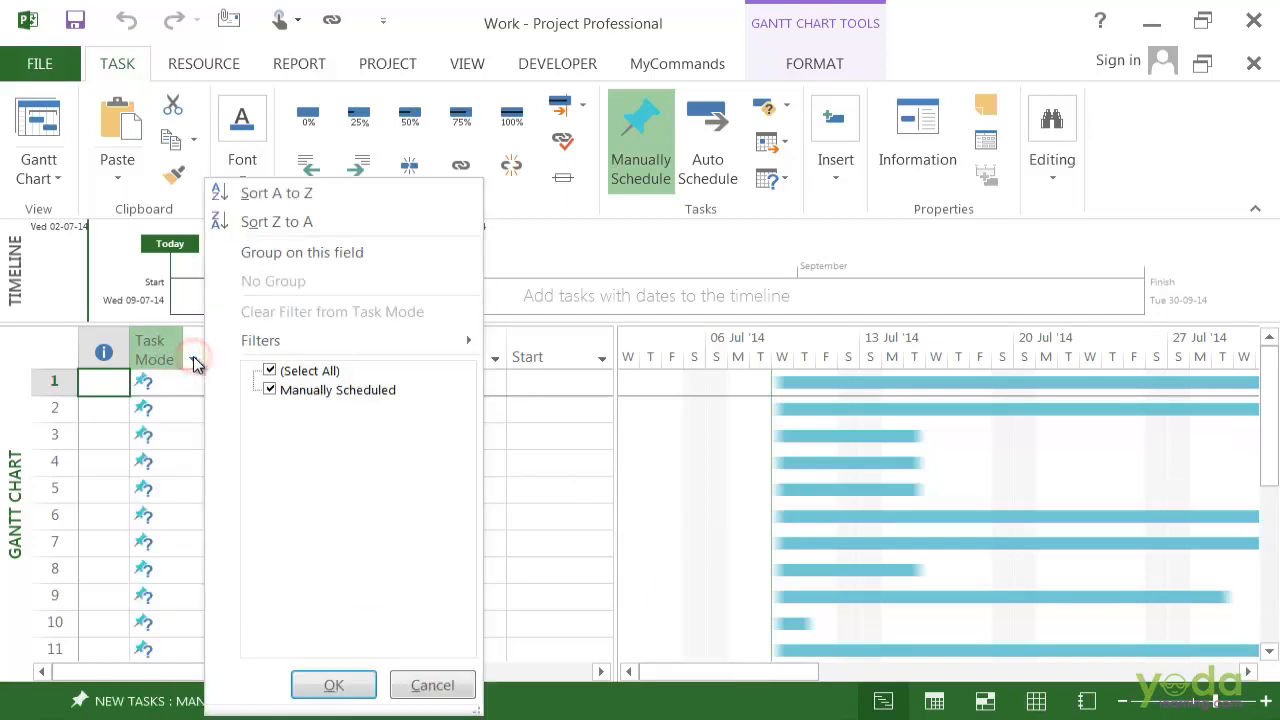
left_click(170, 360)
left_click(165, 357)
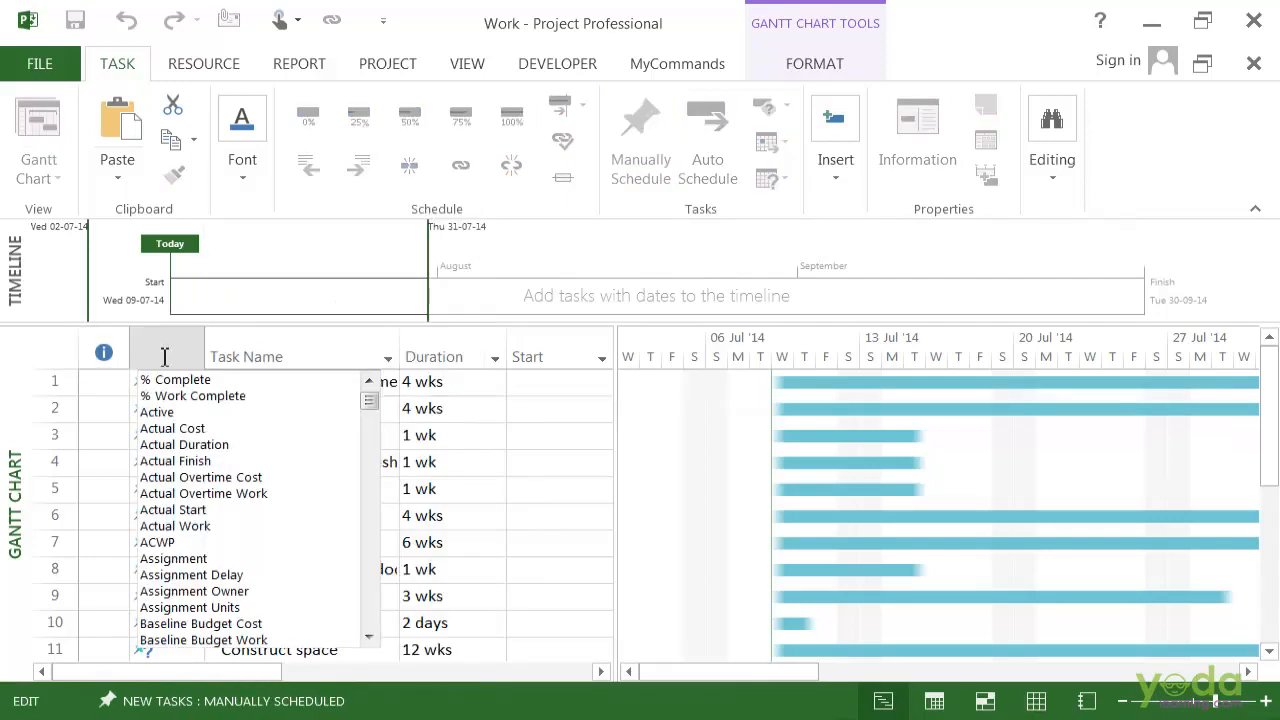
type("warning")
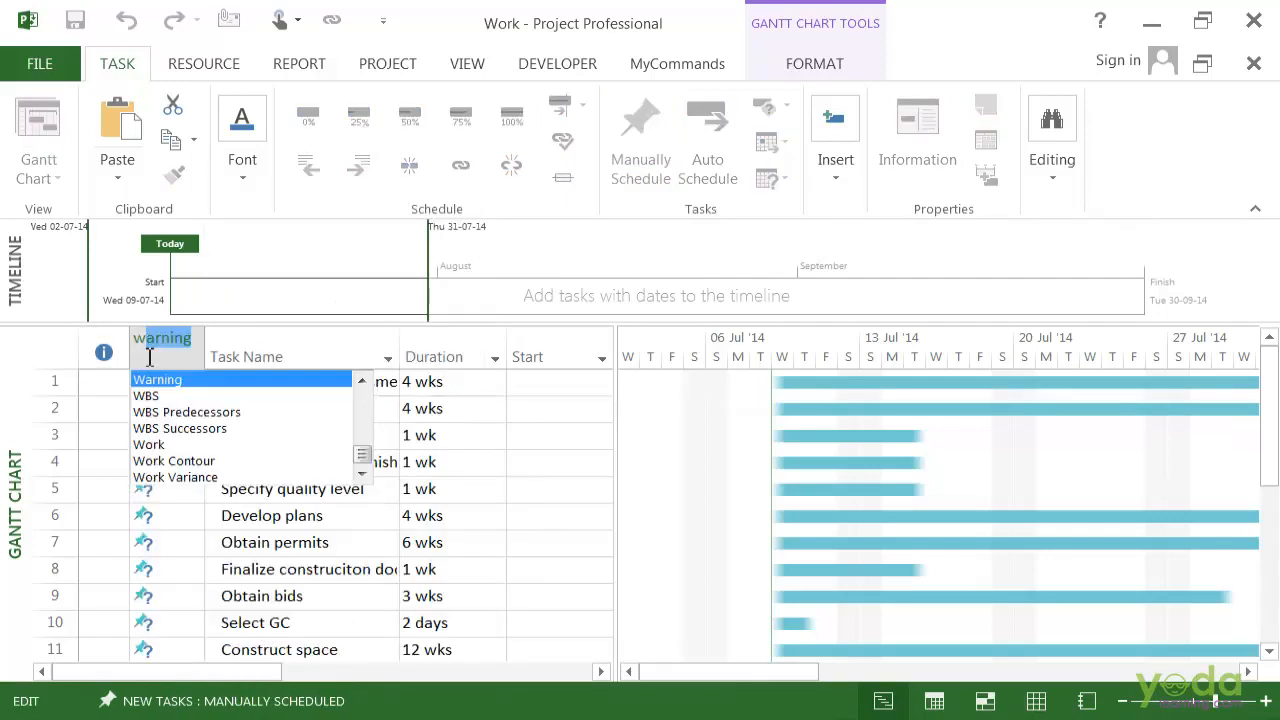
left_click(175, 397)
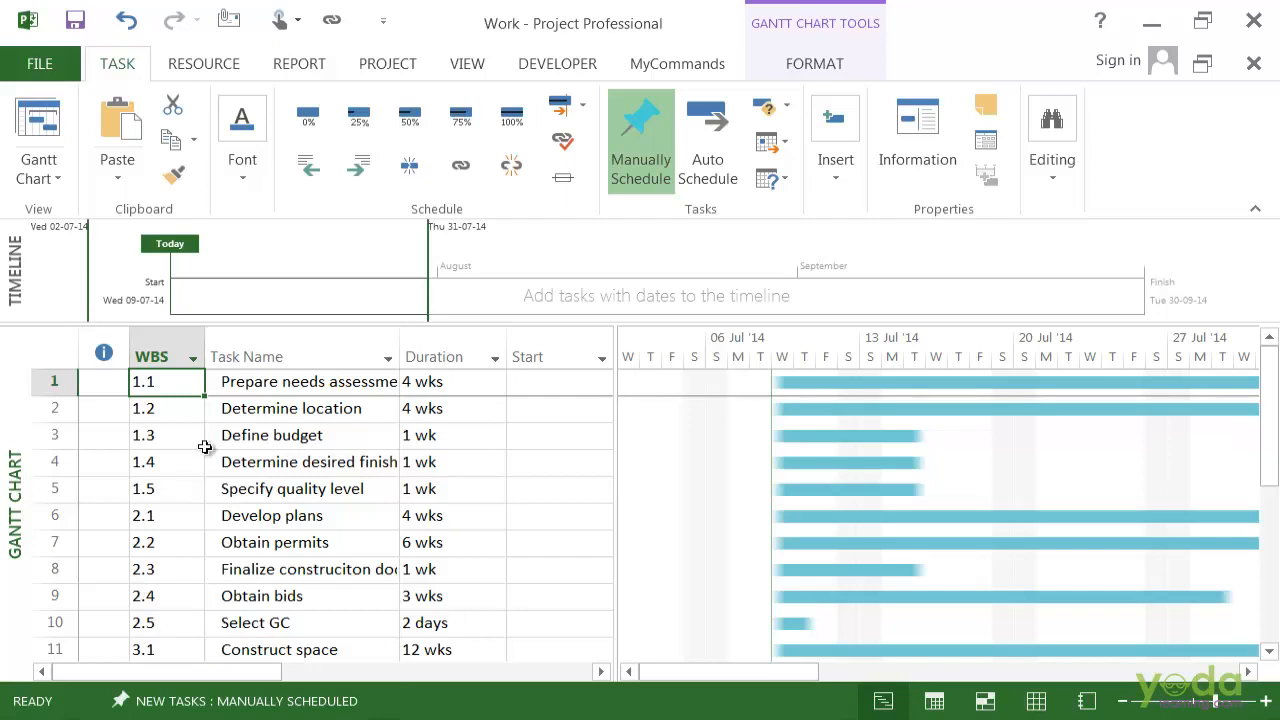
Step: Save the project as Work, in Project format, in the Templates folder inside Exercises on the Desktop
left_click(55, 62)
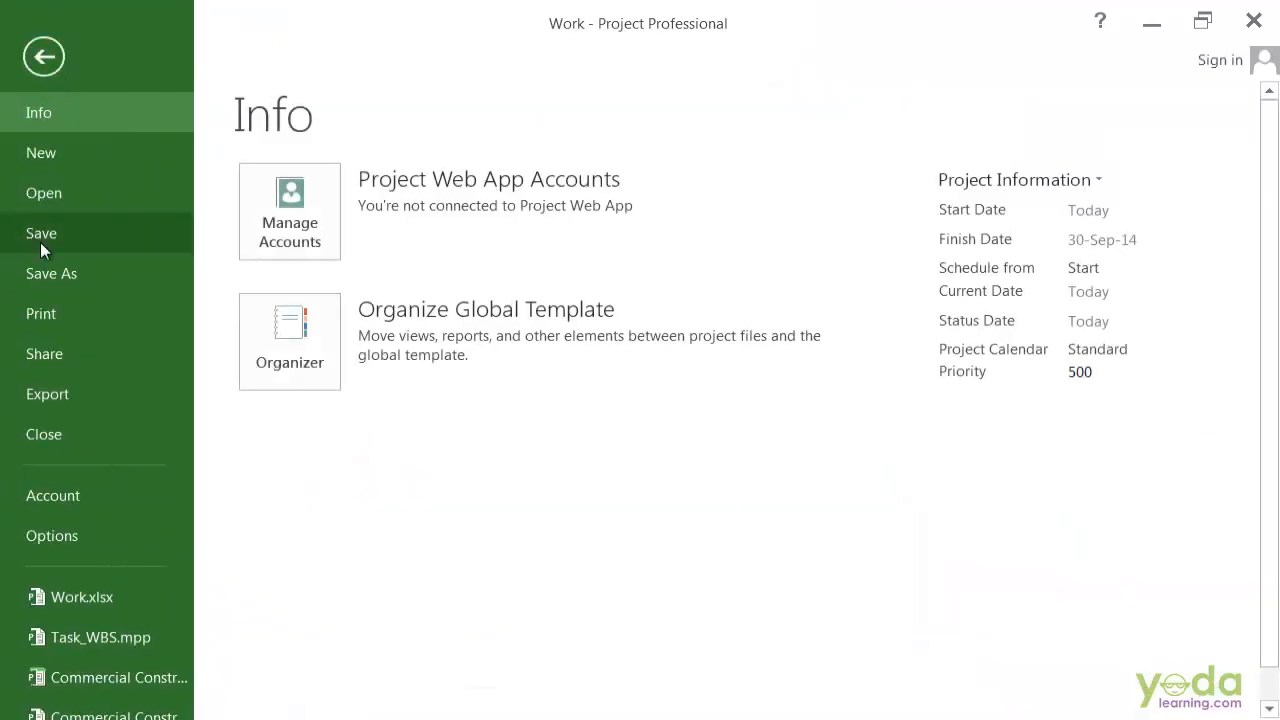
left_click(51, 272)
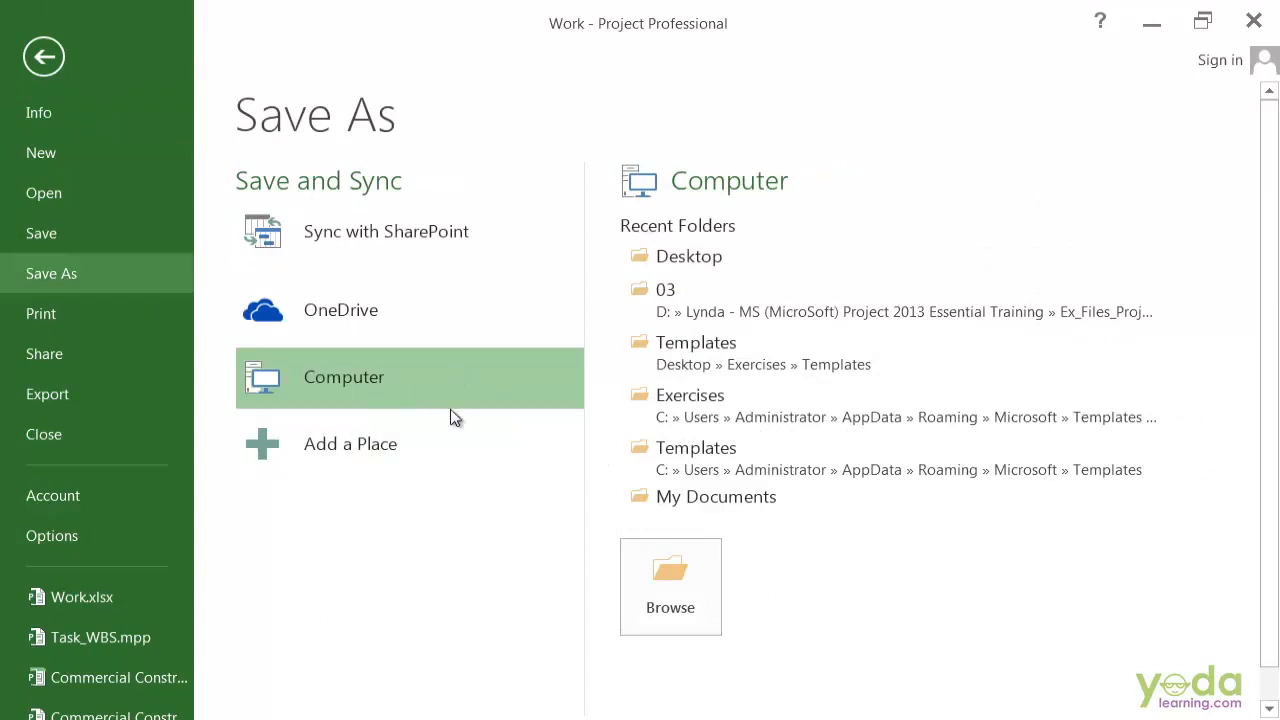
left_click(682, 612)
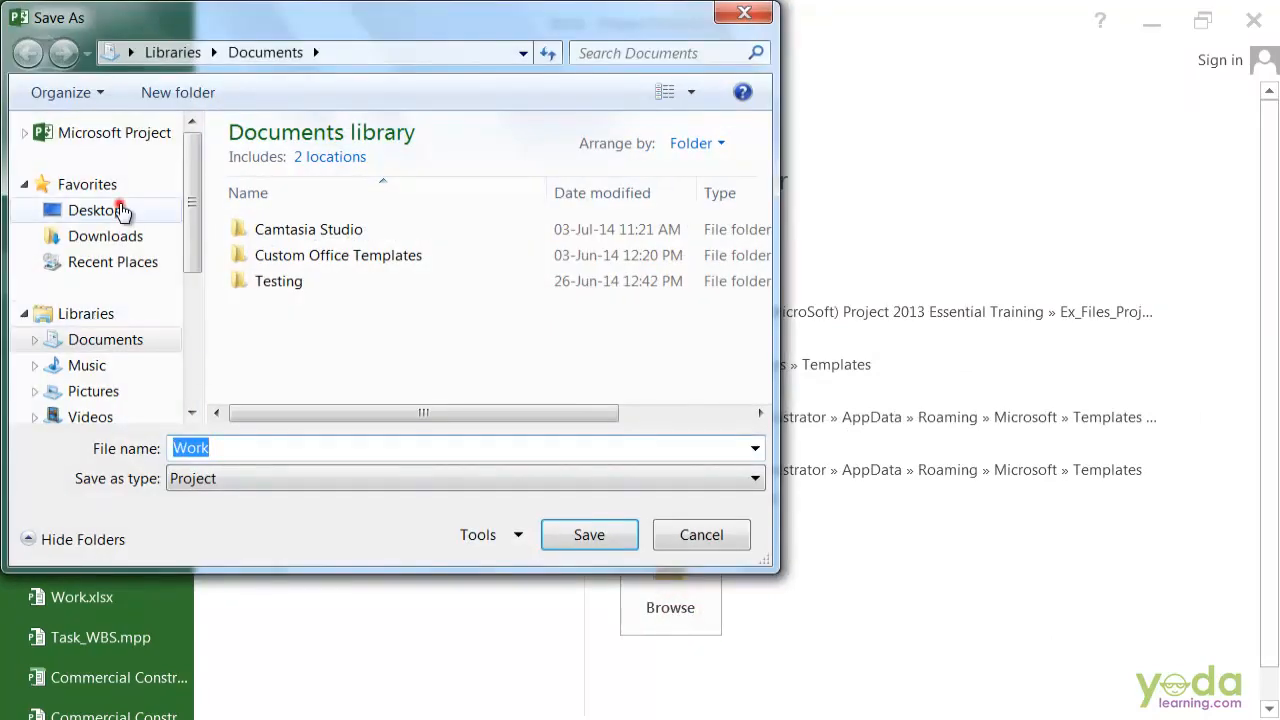
left_click(120, 212)
left_click_drag(765, 205, 799, 265)
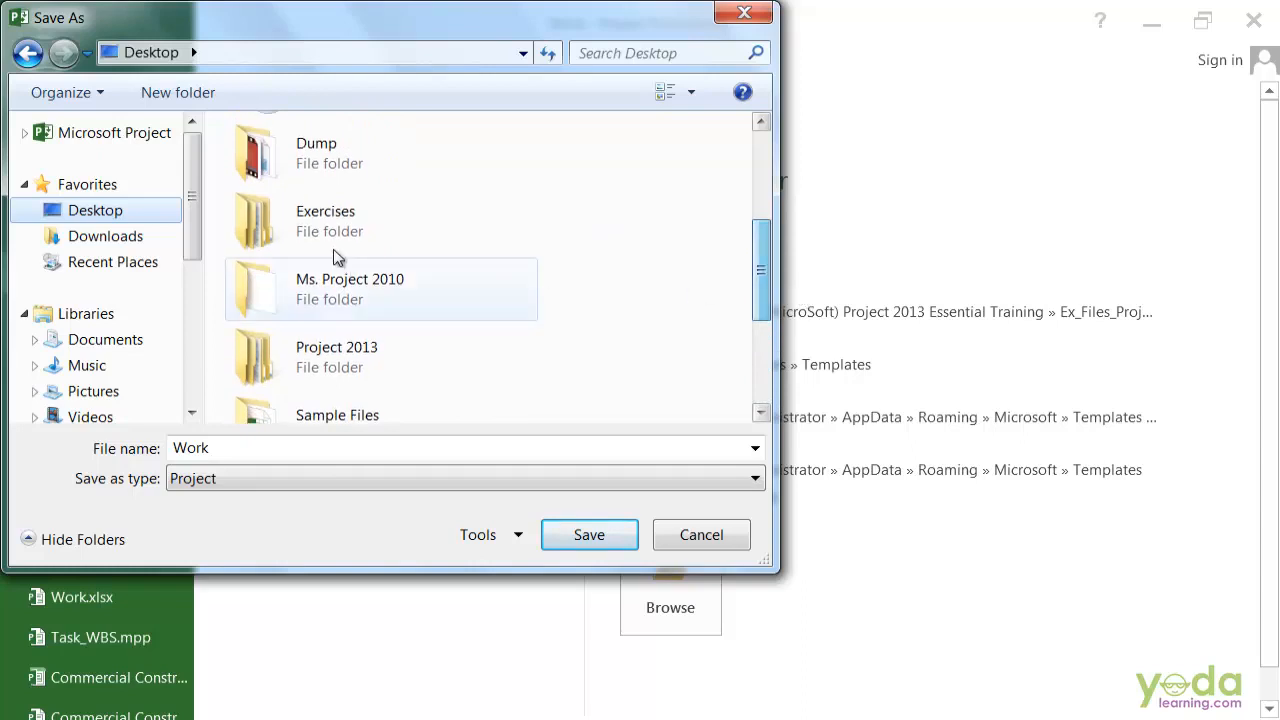
double_click(337, 245)
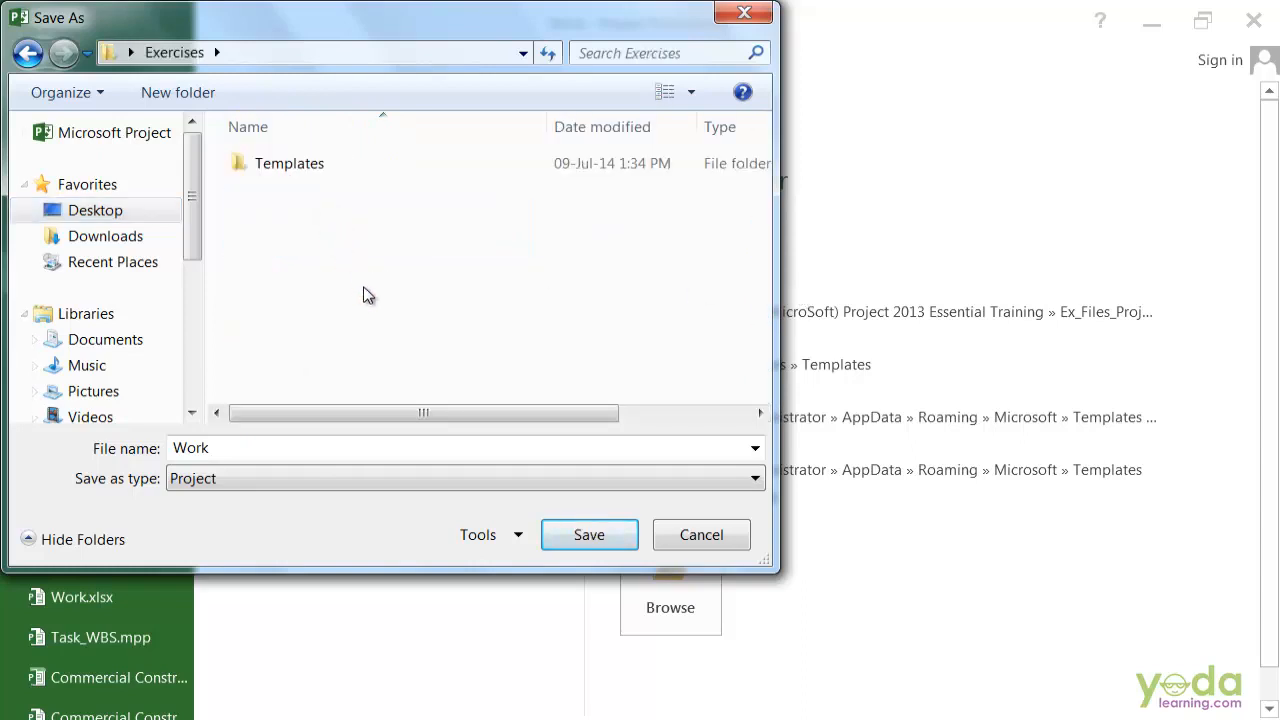
double_click(308, 166)
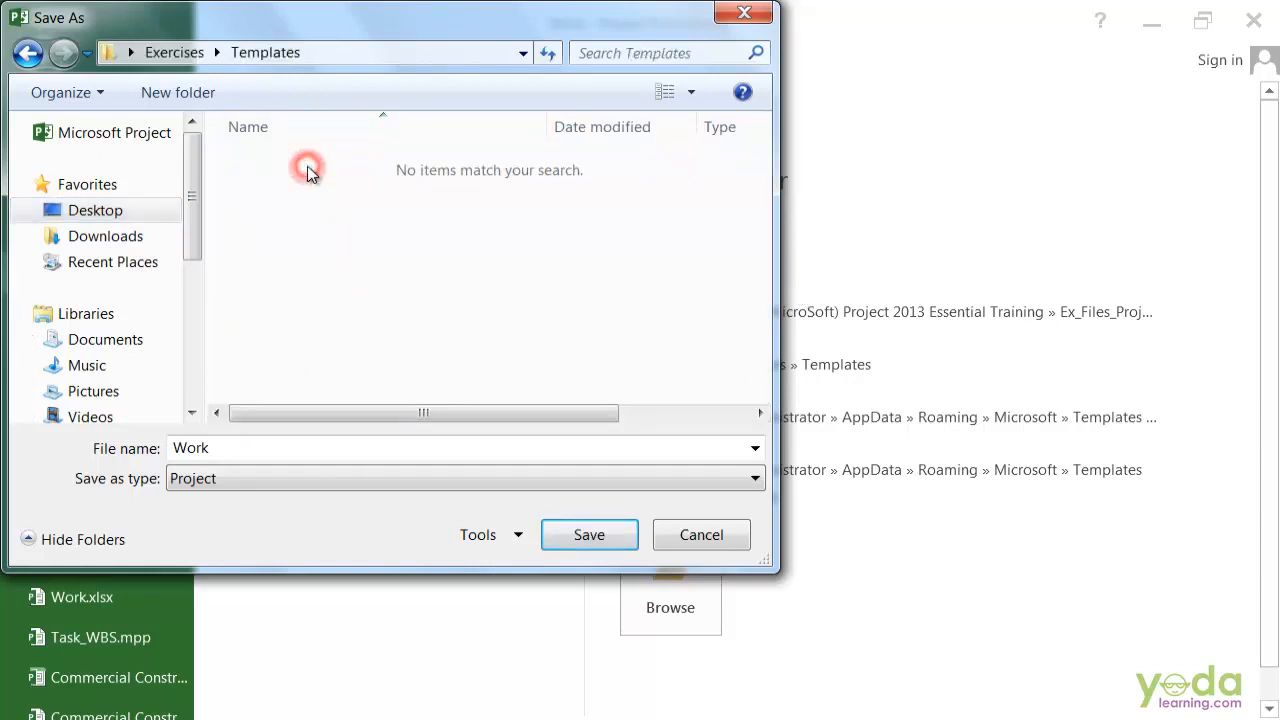
left_click(569, 537)
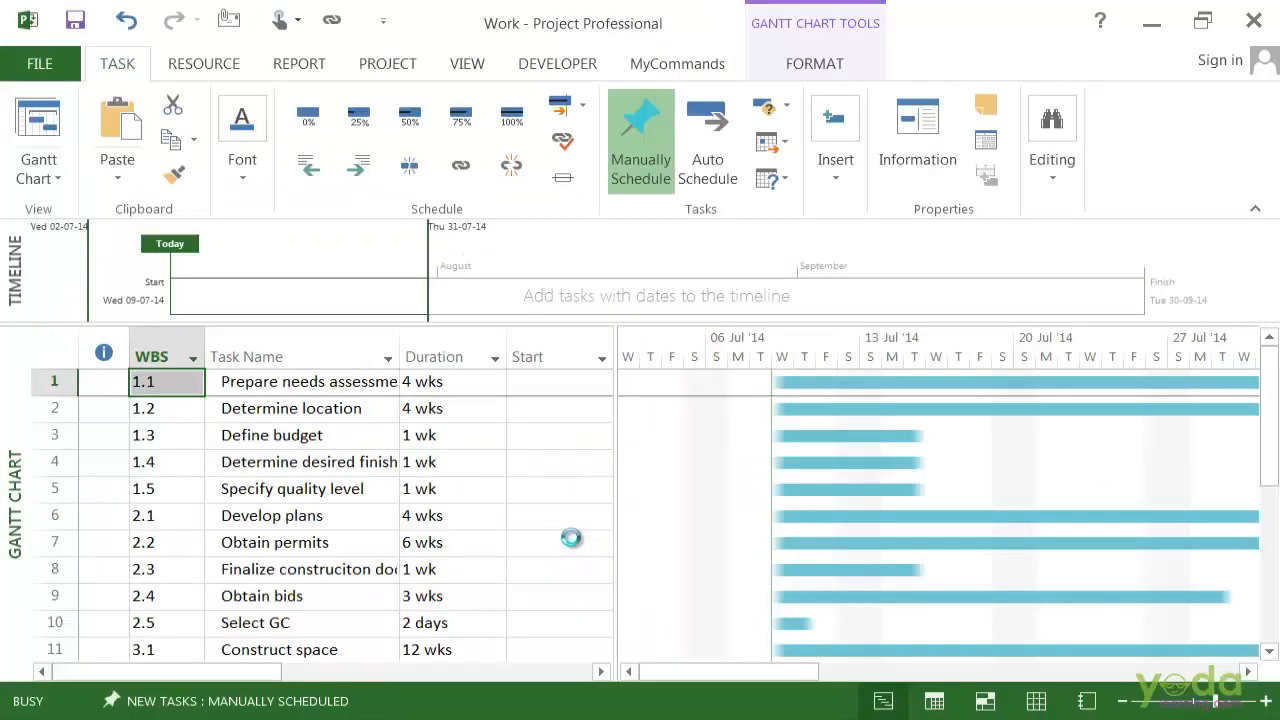